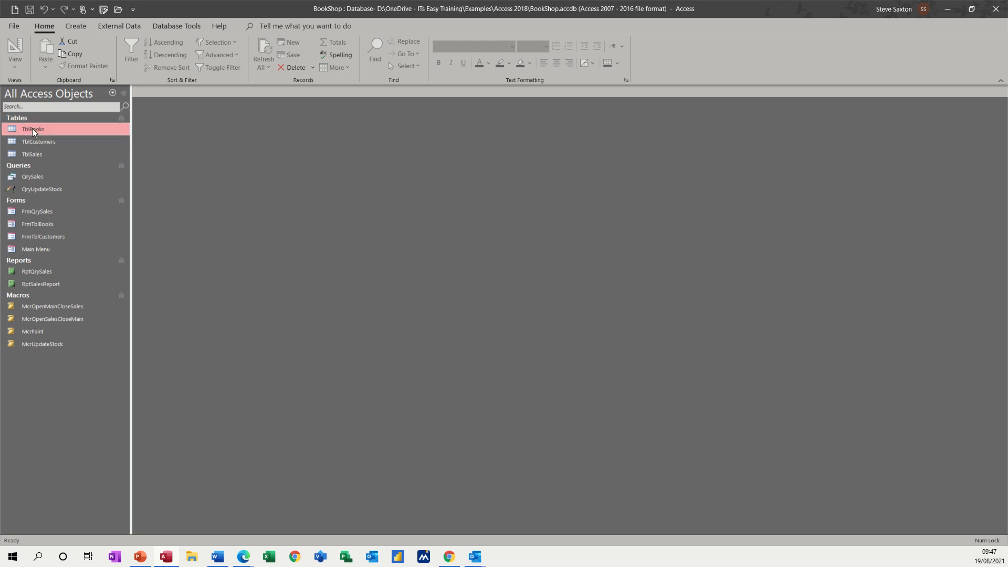
Open the TblBooks, TblCustomers and TblSales tables to review their records, and close all three.
{"action": "double_click", "coordinate": [32, 128]}
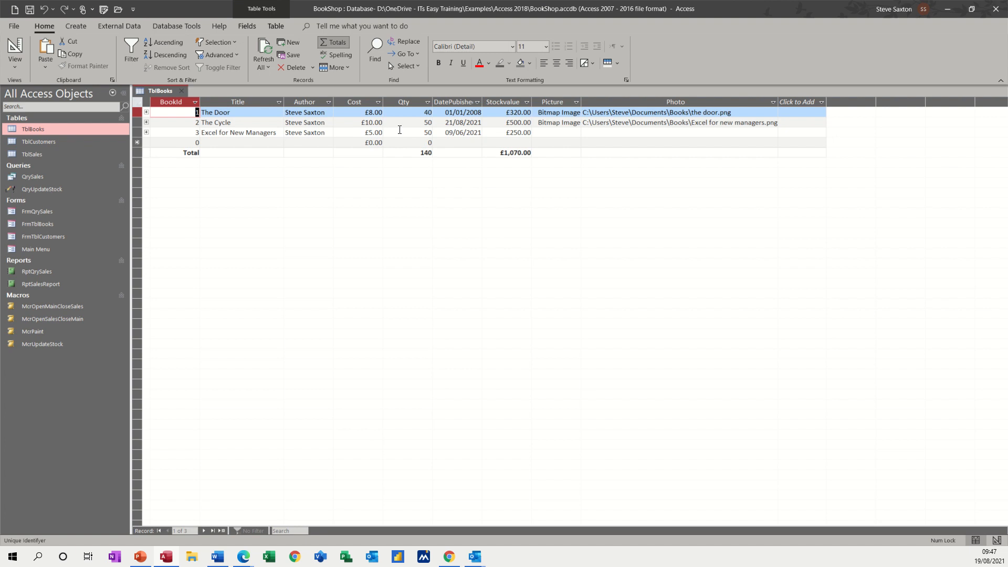
{"action": "left_click", "coordinate": [66, 143]}
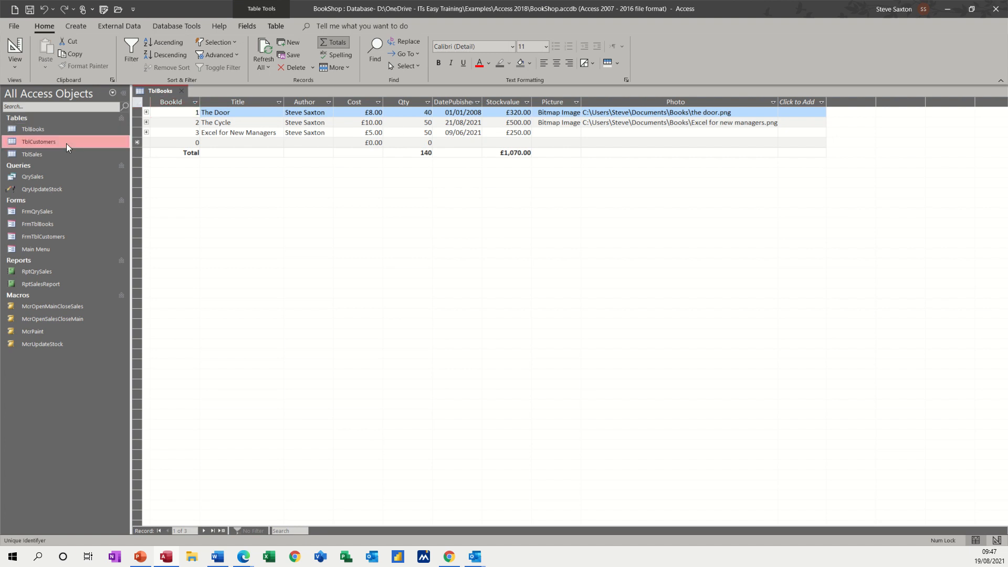
{"action": "double_click", "coordinate": [66, 143]}
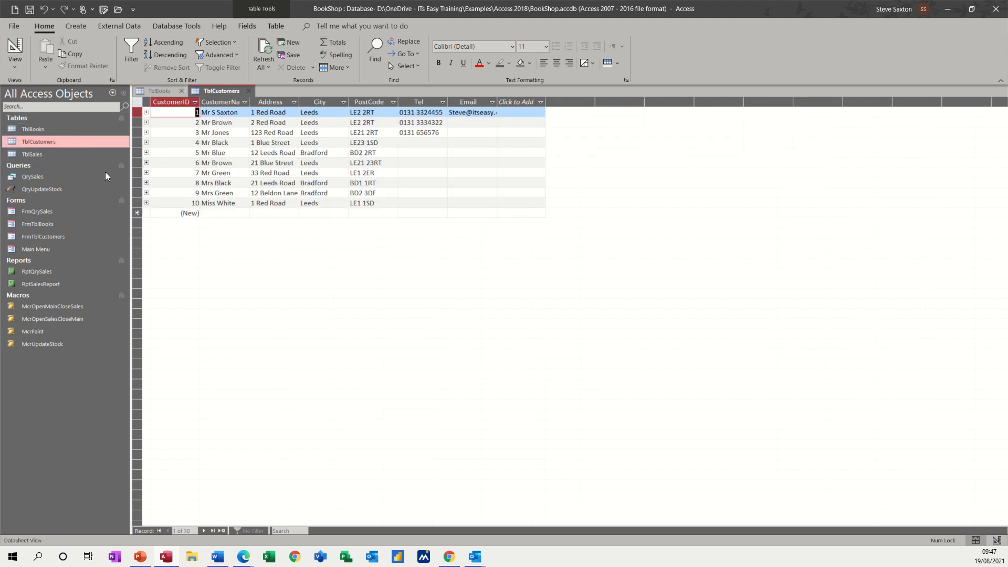
{"action": "double_click", "coordinate": [45, 155]}
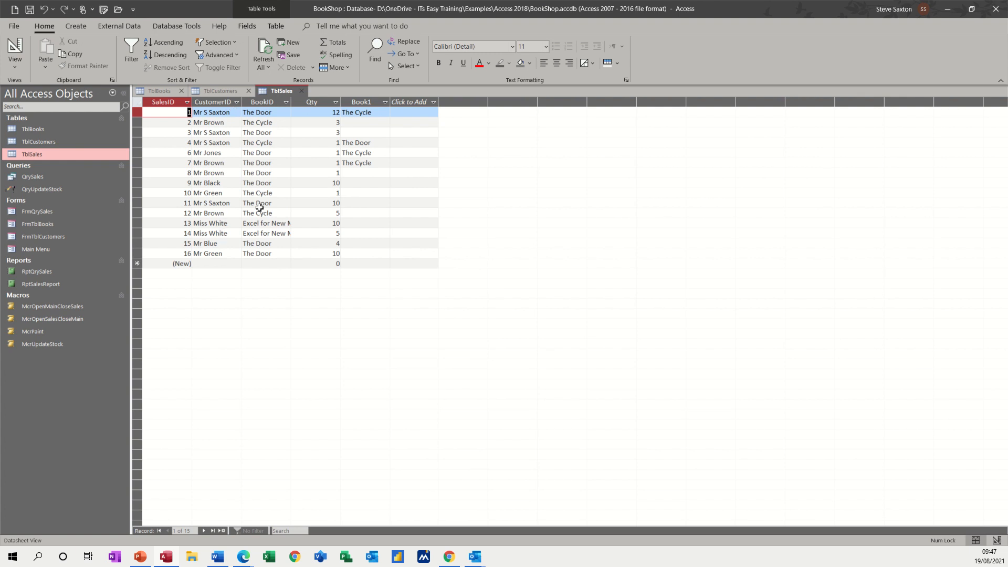
{"action": "left_click", "coordinate": [301, 92]}
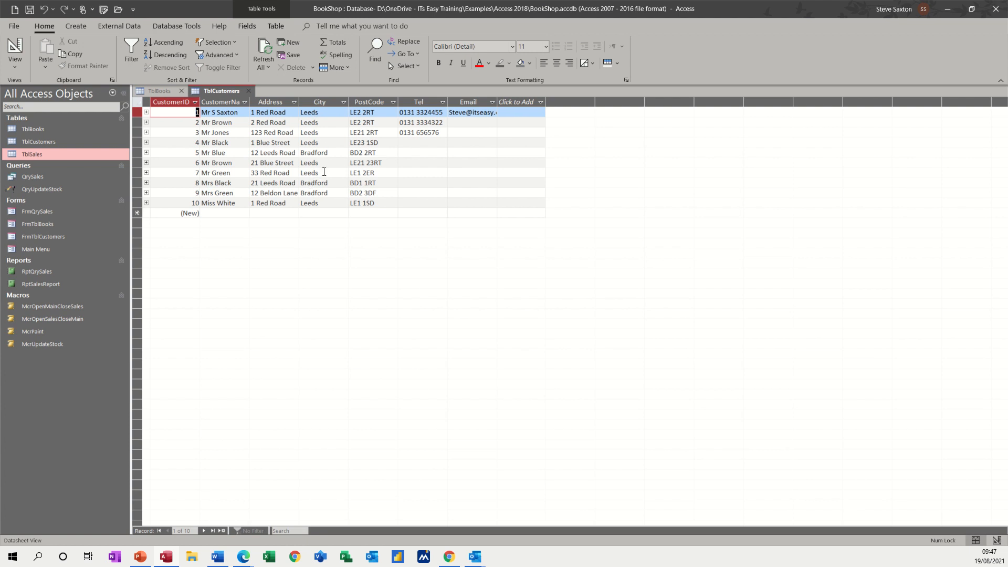
{"action": "left_click", "coordinate": [250, 91]}
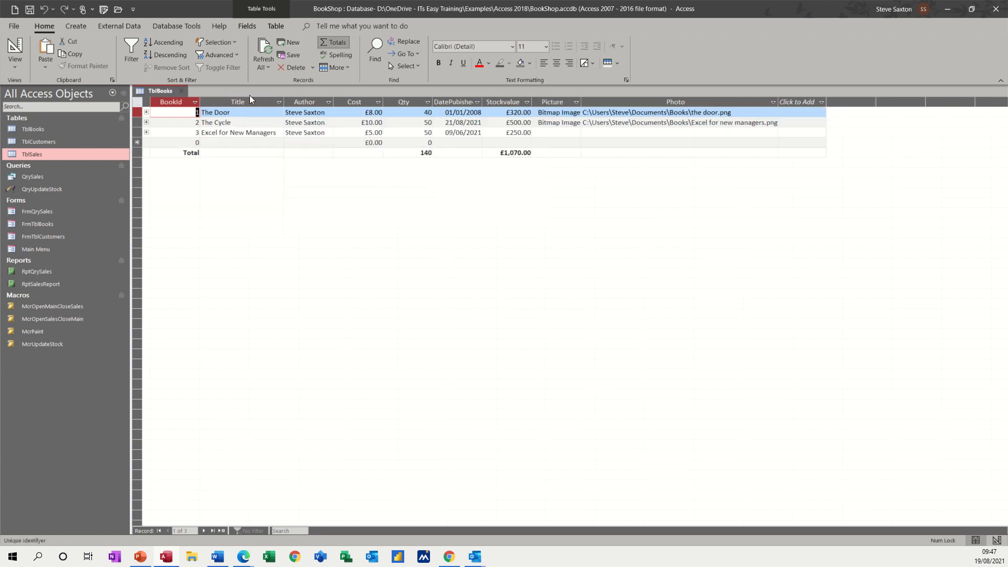
{"action": "left_click", "coordinate": [182, 91]}
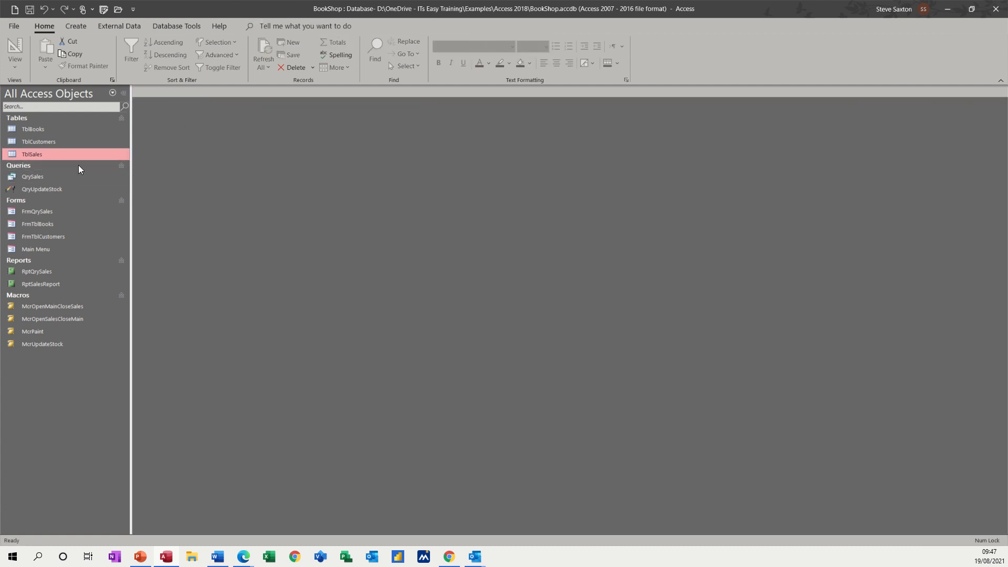
Create a new query in design view with TblCustomers added, enlarging its field list and the design grid area.
{"action": "left_click", "coordinate": [76, 29]}
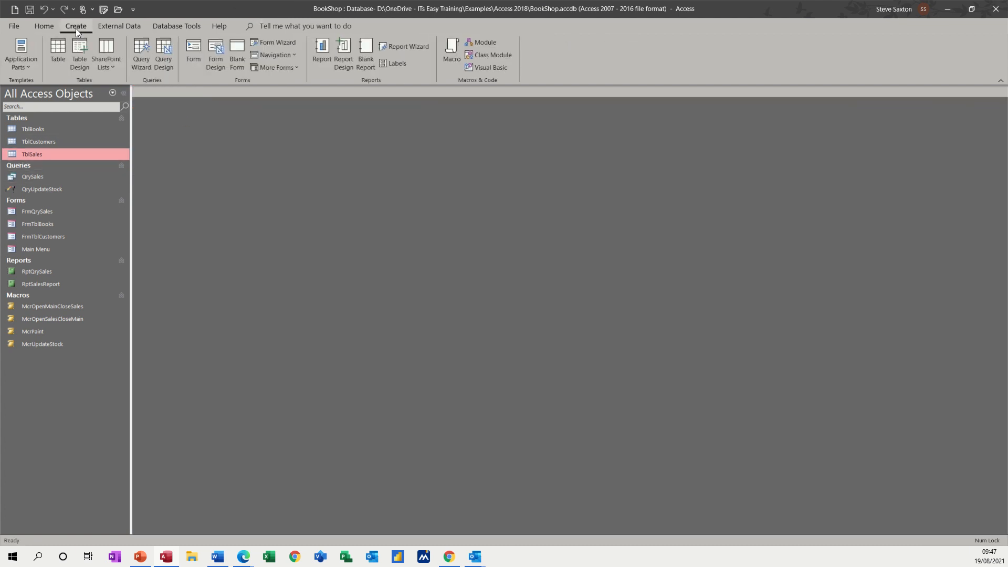
{"action": "left_click", "coordinate": [165, 50]}
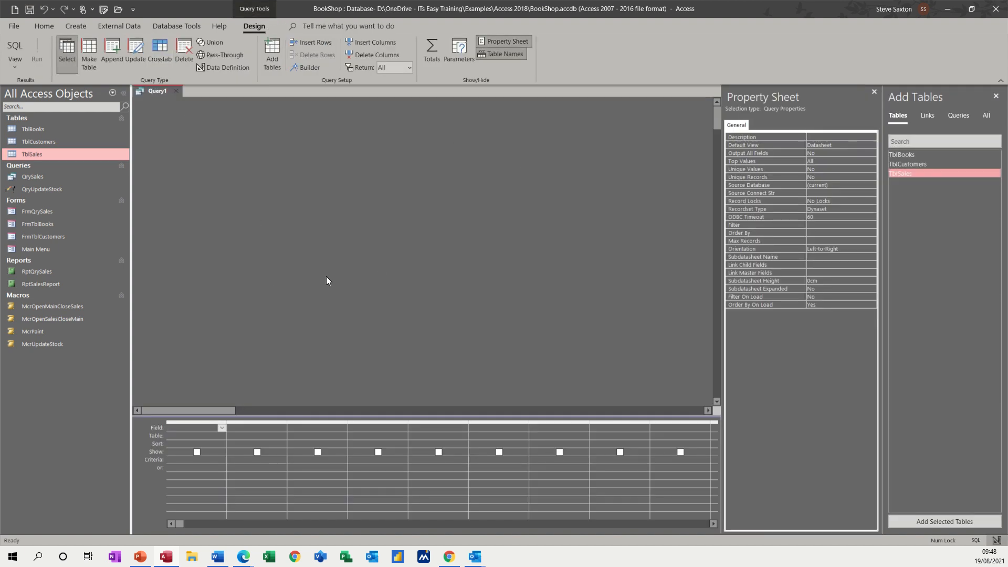
{"action": "left_click", "coordinate": [875, 93]}
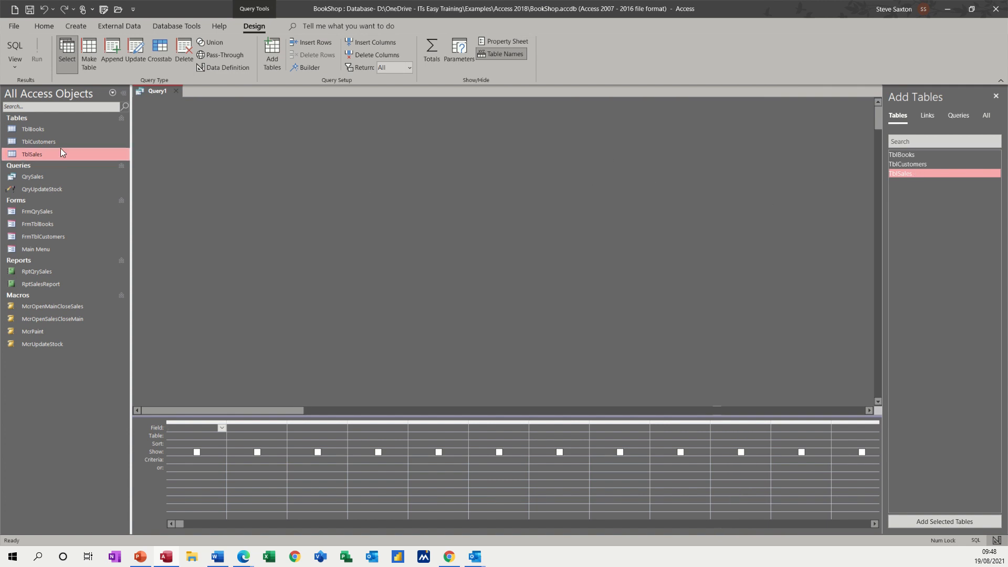
{"action": "left_click_drag", "start_coordinate": [63, 141], "coordinate": [348, 188]}
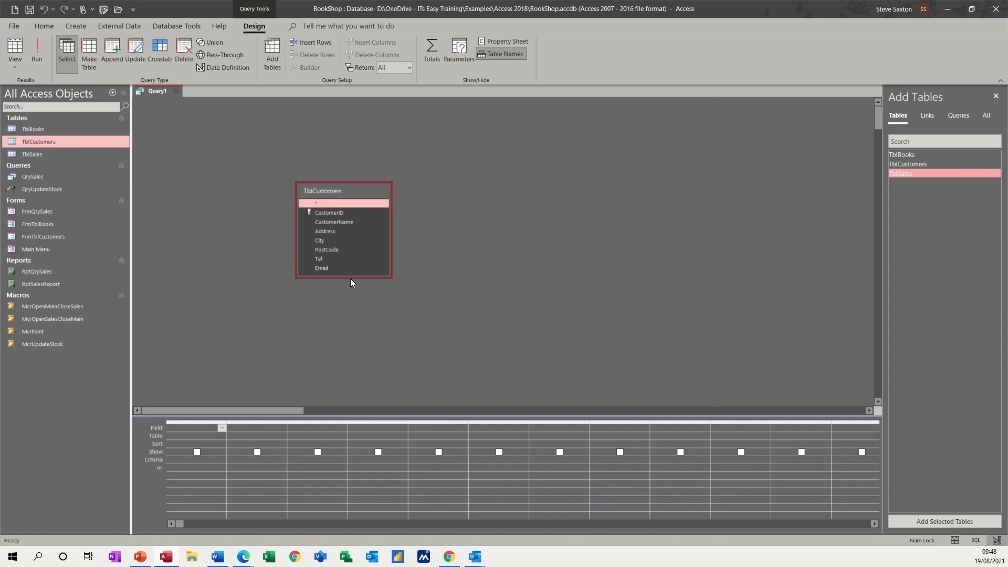
{"action": "mouse_move", "coordinate": [351, 278]}
{"action": "left_mouse_down"}
{"action": "mouse_move", "coordinate": [351, 318]}
{"action": "mouse_move", "coordinate": [360, 287]}
{"action": "mouse_move", "coordinate": [356, 339]}
{"action": "mouse_move", "coordinate": [365, 289]}
{"action": "left_mouse_up"}
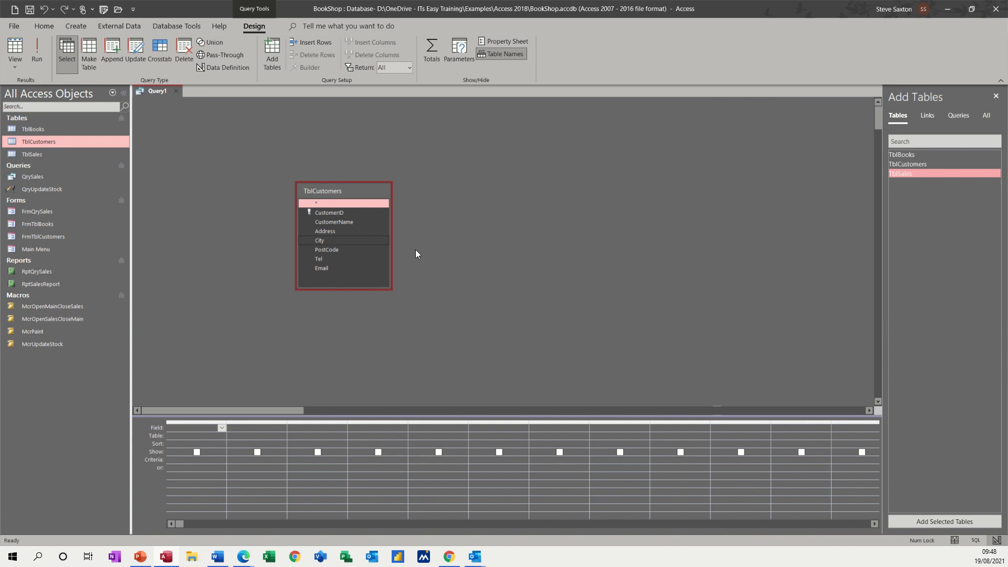
{"action": "left_click", "coordinate": [444, 256]}
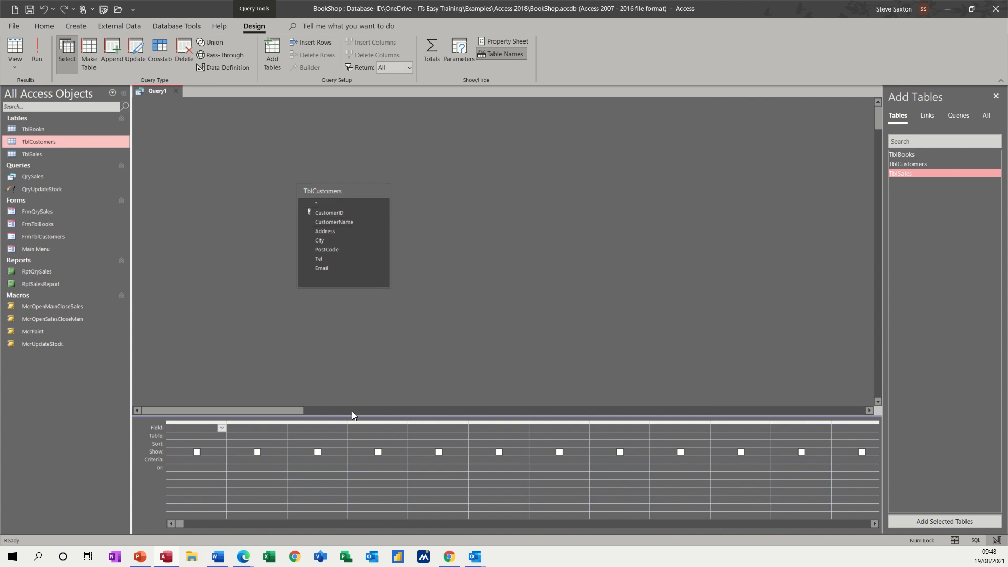
{"action": "left_click_drag", "start_coordinate": [352, 413], "coordinate": [358, 348]}
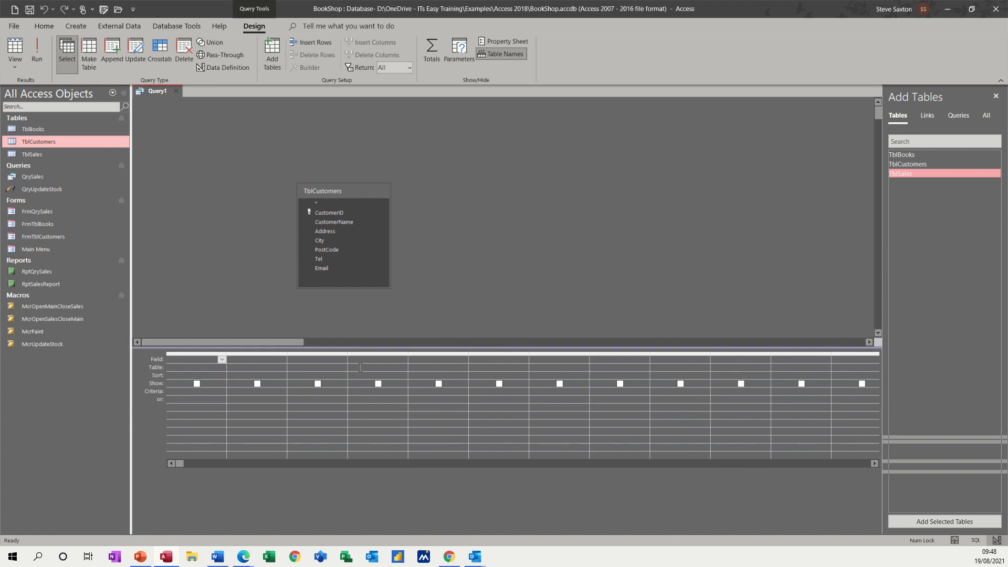
Add the CustomerID and CustomerName fields to the query grid and delete both columns again.
{"action": "double_click", "coordinate": [325, 213]}
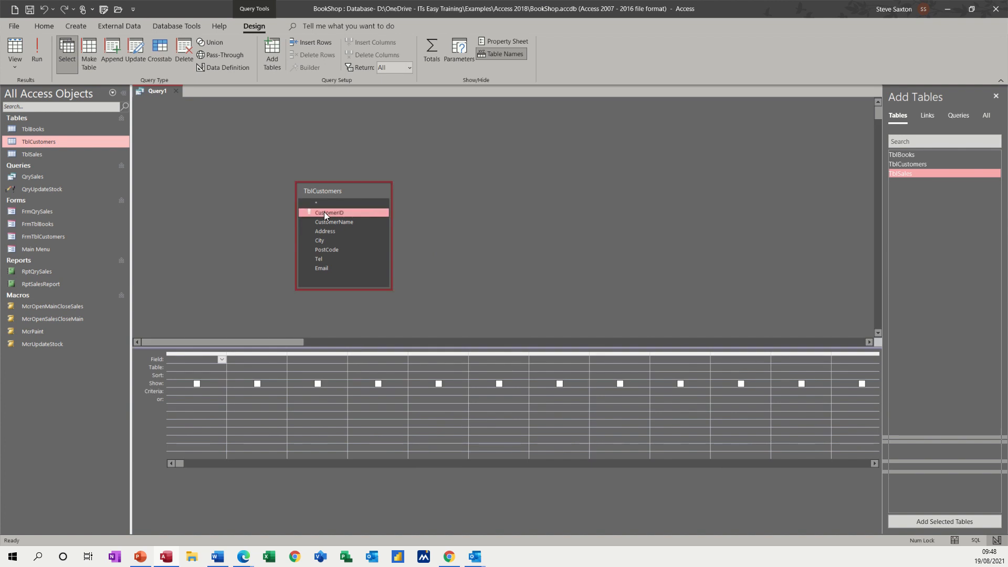
{"action": "double_click", "coordinate": [328, 221]}
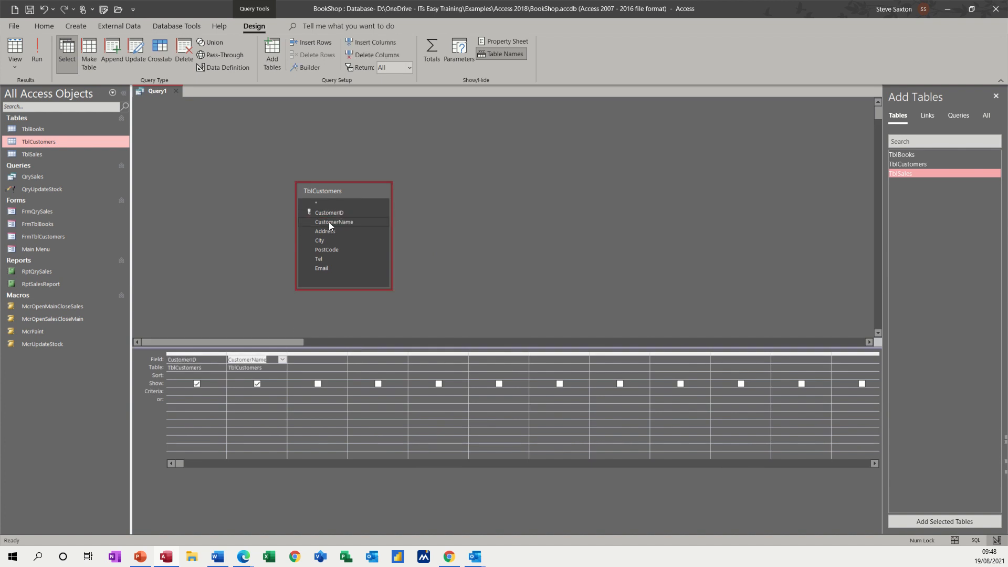
{"action": "left_click_drag", "start_coordinate": [212, 352], "coordinate": [245, 353]}
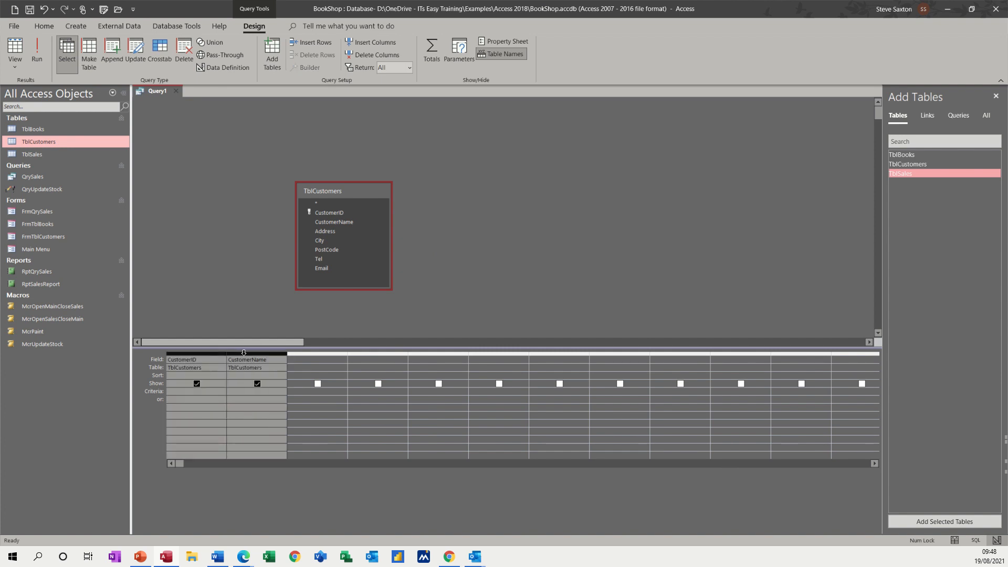
{"action": "key", "text": "Delete"}
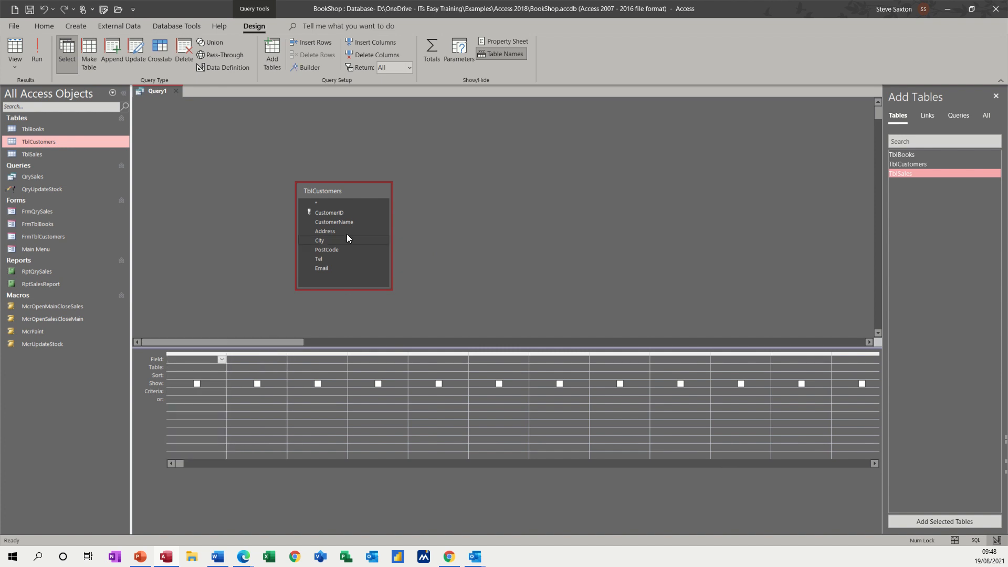
Add all individual TblCustomers fields to the query grid at once and clear the grid again.
{"action": "double_click", "coordinate": [318, 191]}
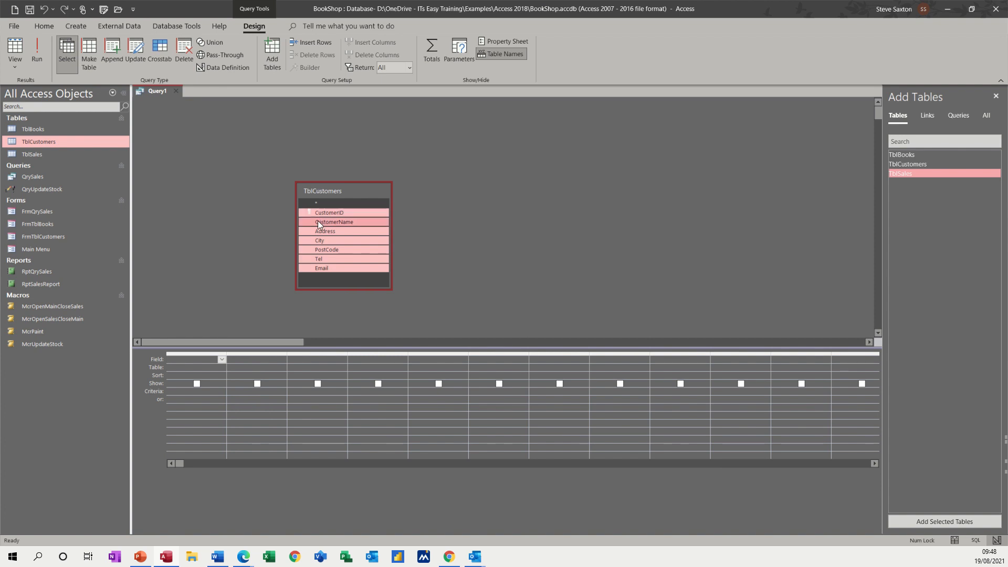
{"action": "left_click_drag", "start_coordinate": [315, 221], "coordinate": [194, 364]}
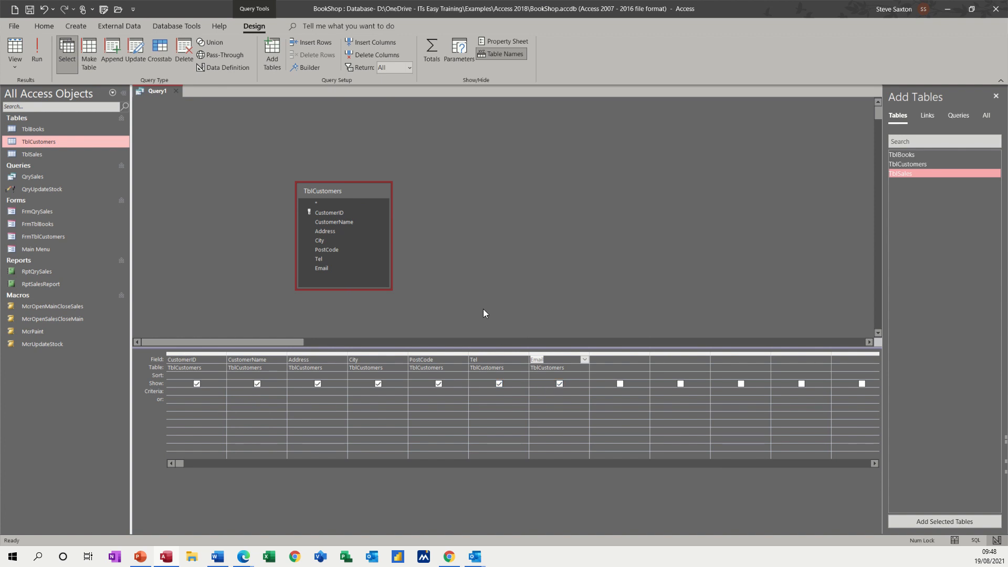
{"action": "key", "text": "ctrl+z"}
{"action": "left_click", "coordinate": [198, 352]}
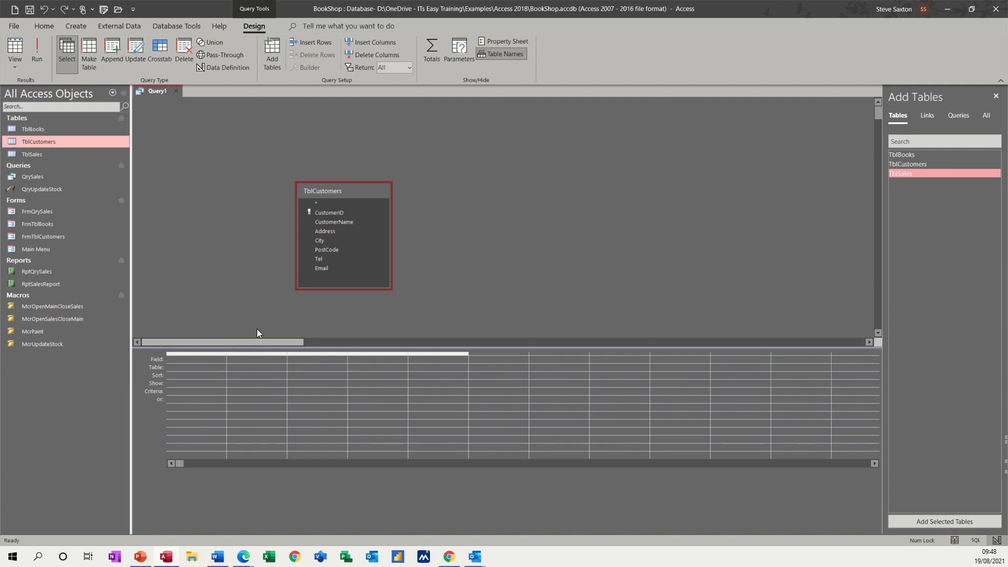
{"action": "left_click", "coordinate": [236, 327]}
{"action": "left_click_drag", "start_coordinate": [202, 352], "coordinate": [478, 349]}
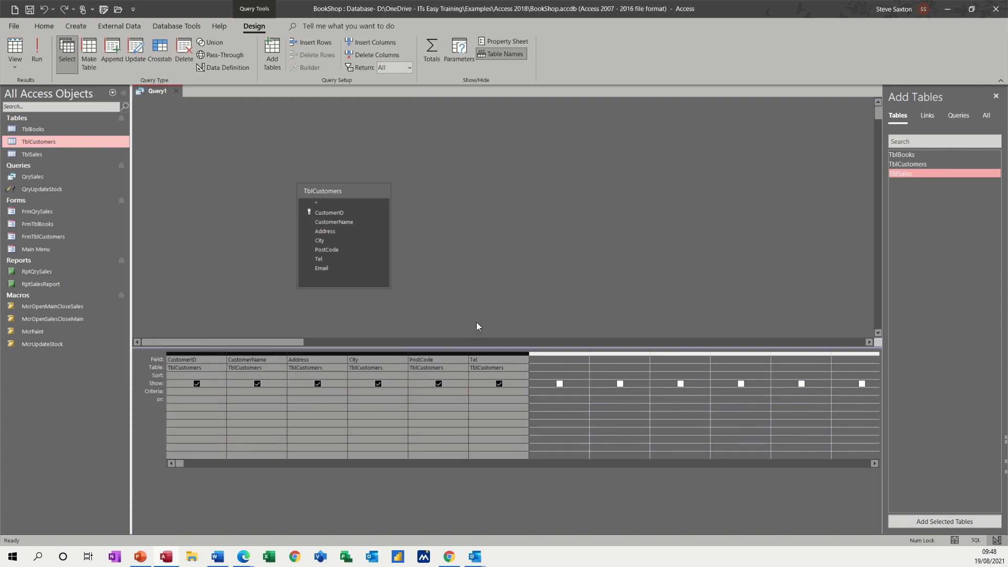
{"action": "key", "text": "Delete"}
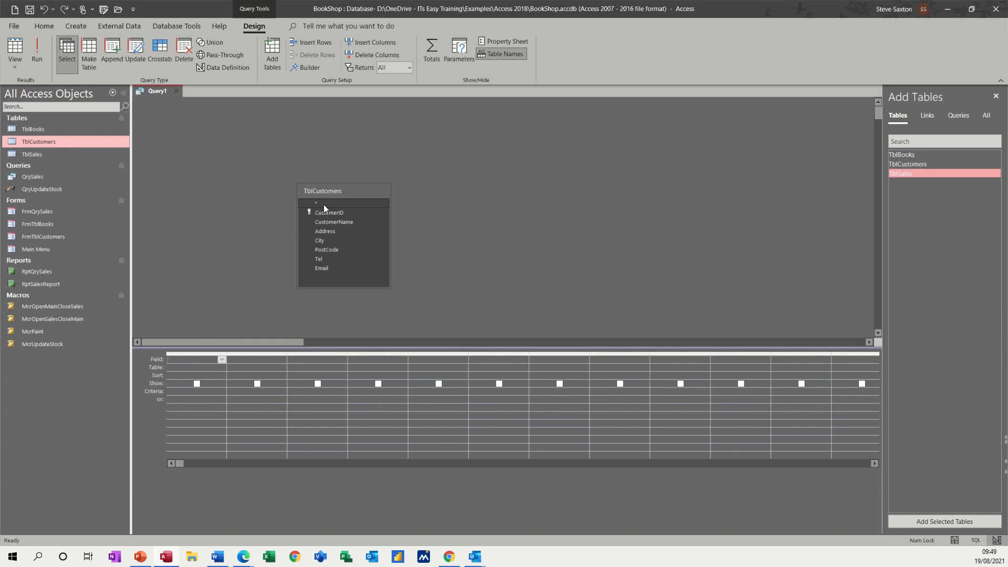
Add the all-fields entry TblCustomers.* to the query grid, run the query and return to its design.
{"action": "double_click", "coordinate": [324, 204]}
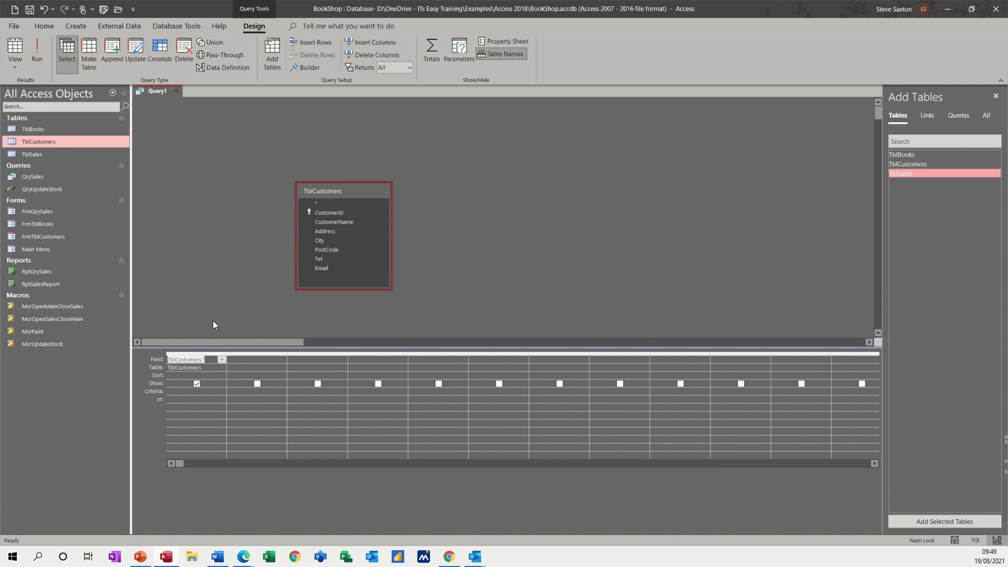
{"action": "left_click", "coordinate": [38, 49]}
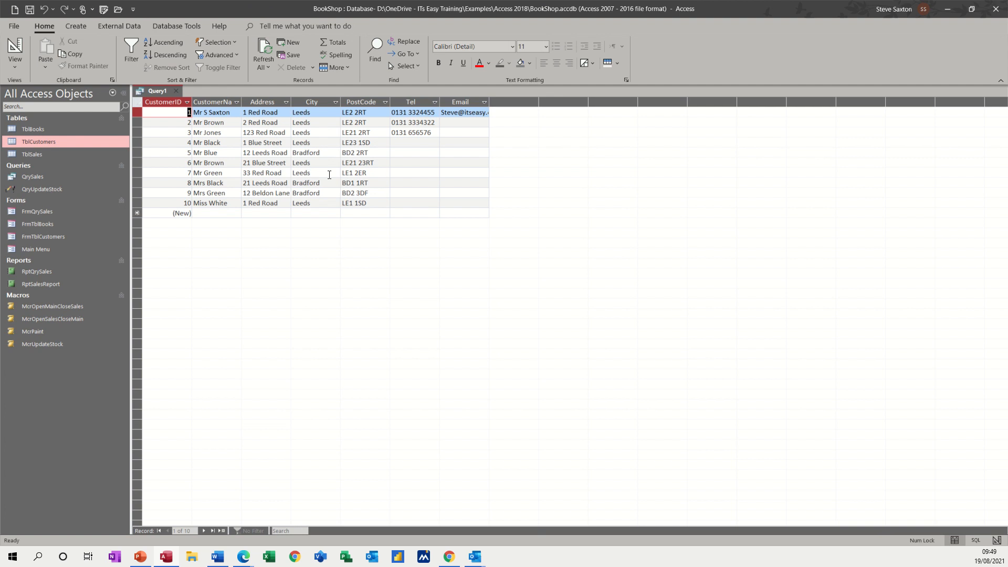
{"action": "left_click", "coordinate": [18, 41]}
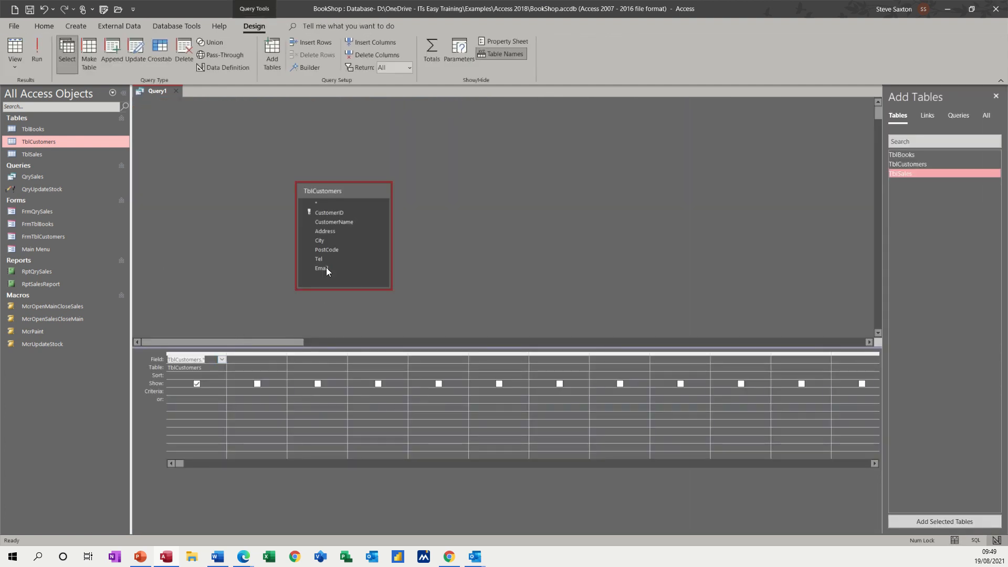
Add the City field with the criterion "leeds", run the query and return to its design.
{"action": "double_click", "coordinate": [329, 241]}
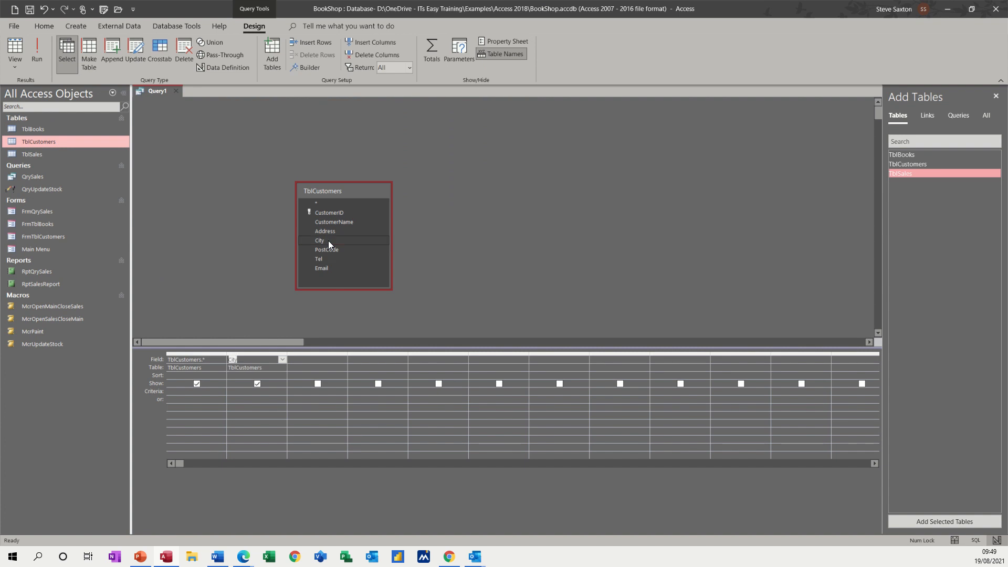
{"action": "left_click", "coordinate": [238, 391]}
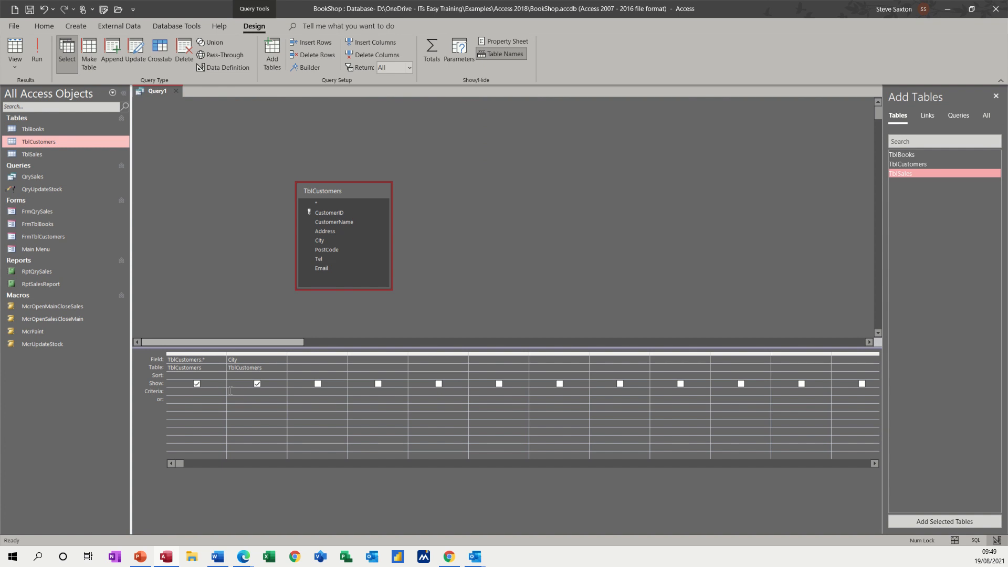
{"action": "type", "text": "Lee"}
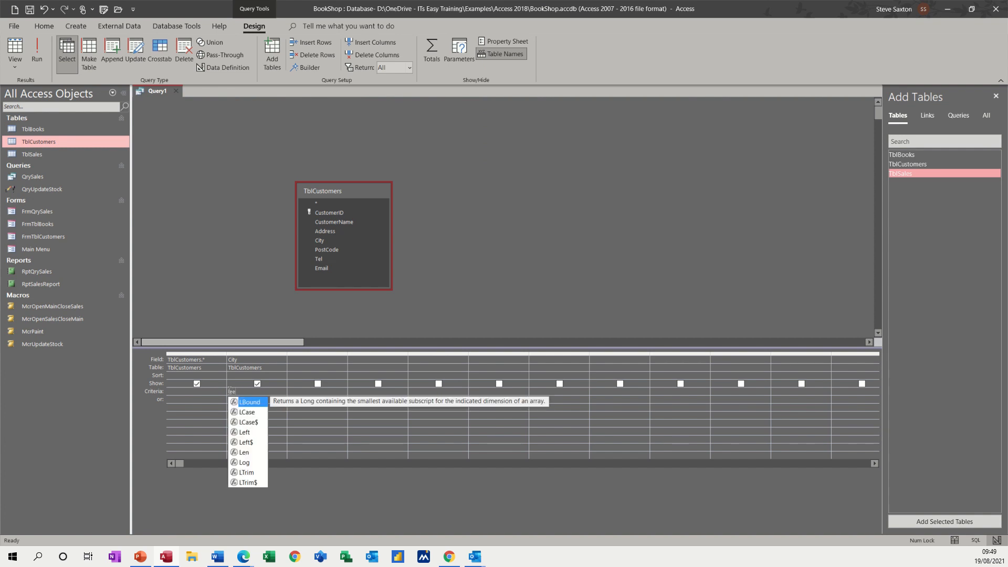
{"action": "type", "text": "ds"}
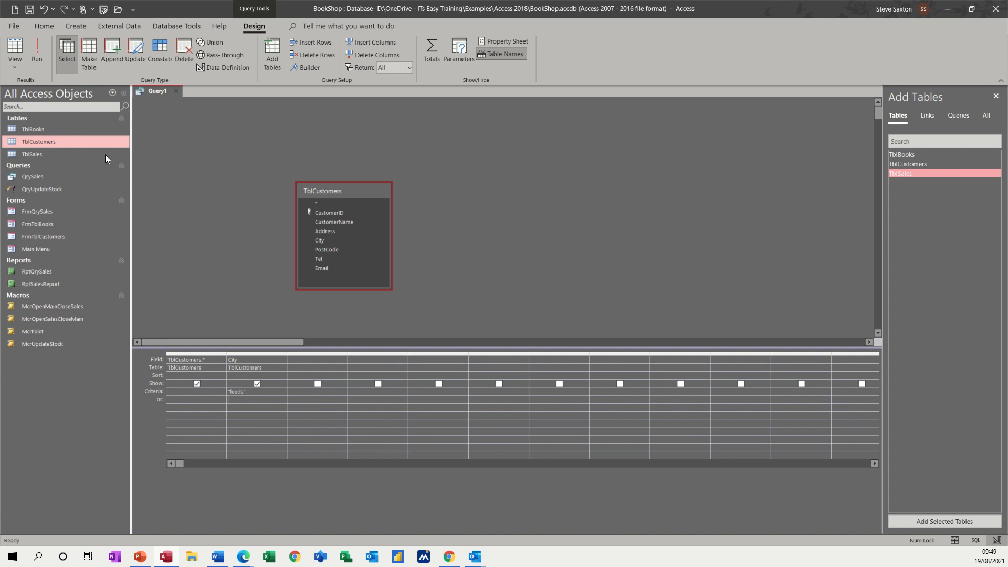
{"action": "left_click", "coordinate": [39, 55]}
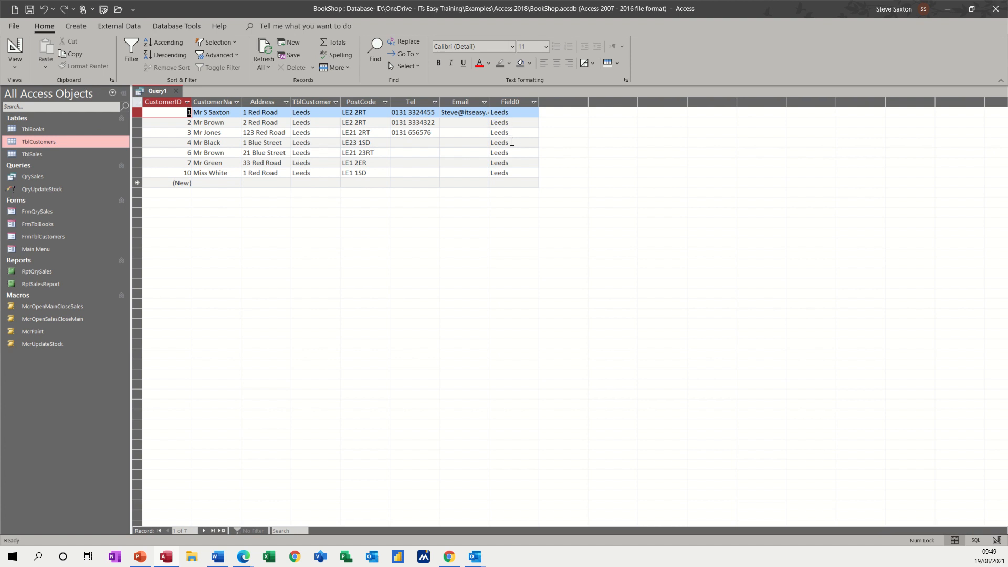
{"action": "left_click", "coordinate": [26, 50]}
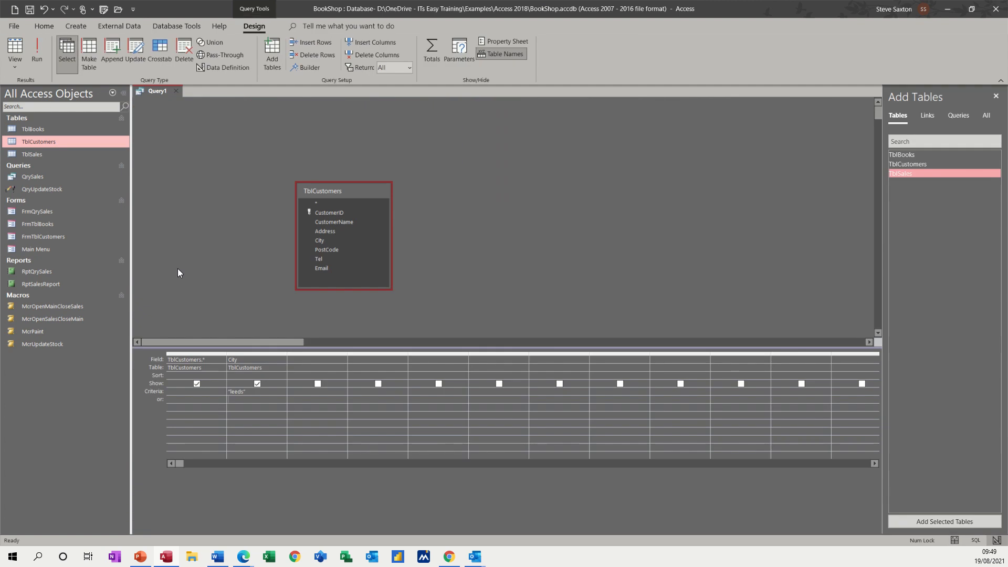
Hide the extra City column from the query output, run the query and return to its design.
{"action": "left_click", "coordinate": [257, 385]}
{"action": "left_click", "coordinate": [38, 57]}
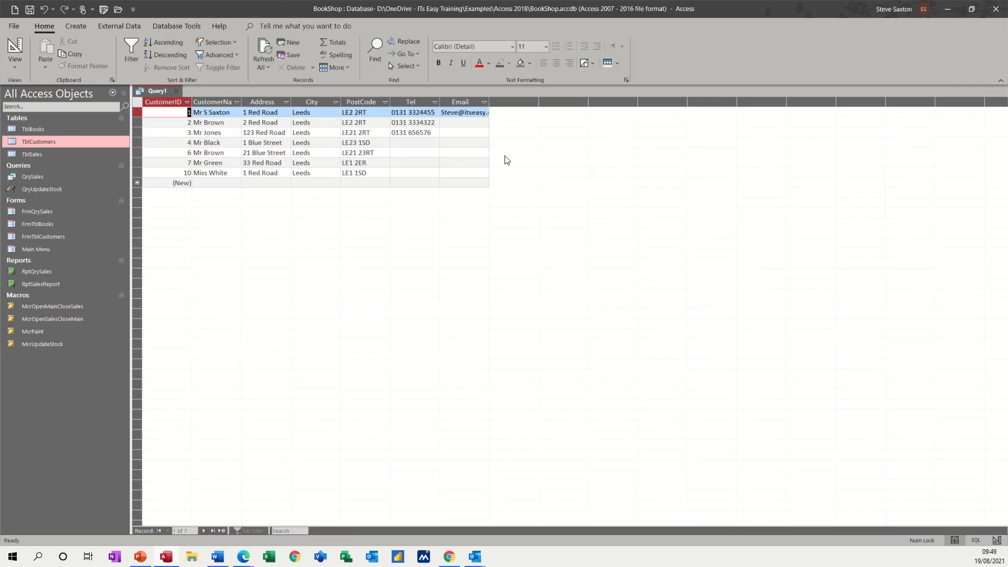
{"action": "left_click", "coordinate": [15, 52]}
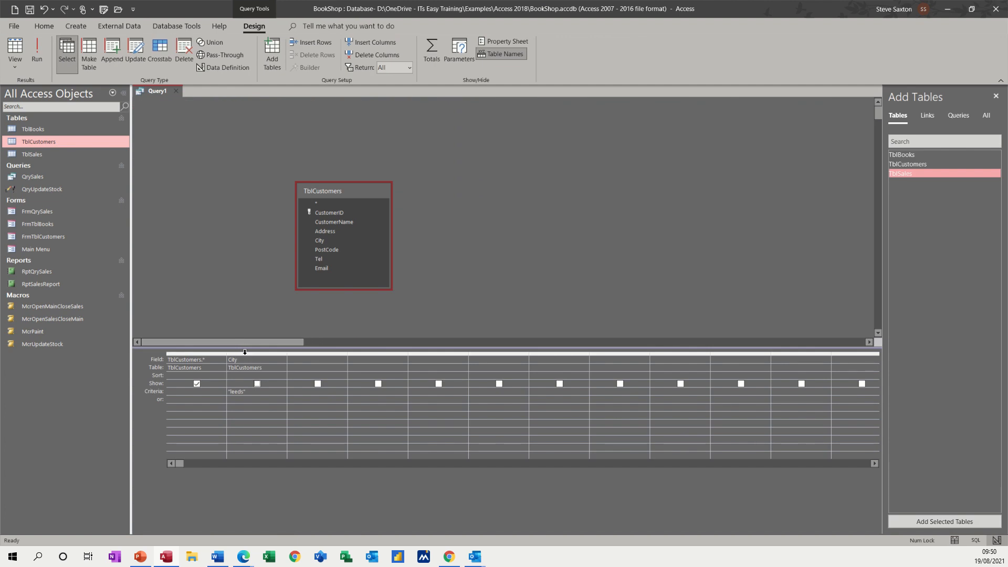
Clear both columns from the query grid and add all individual TblCustomers fields to it.
{"action": "left_click_drag", "start_coordinate": [245, 353], "coordinate": [192, 355]}
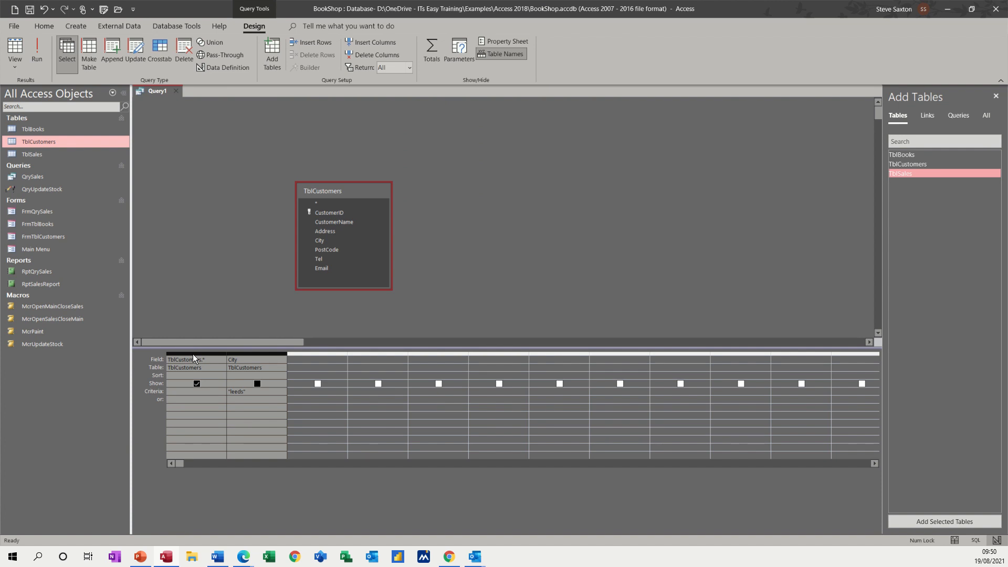
{"action": "key", "text": "Delete"}
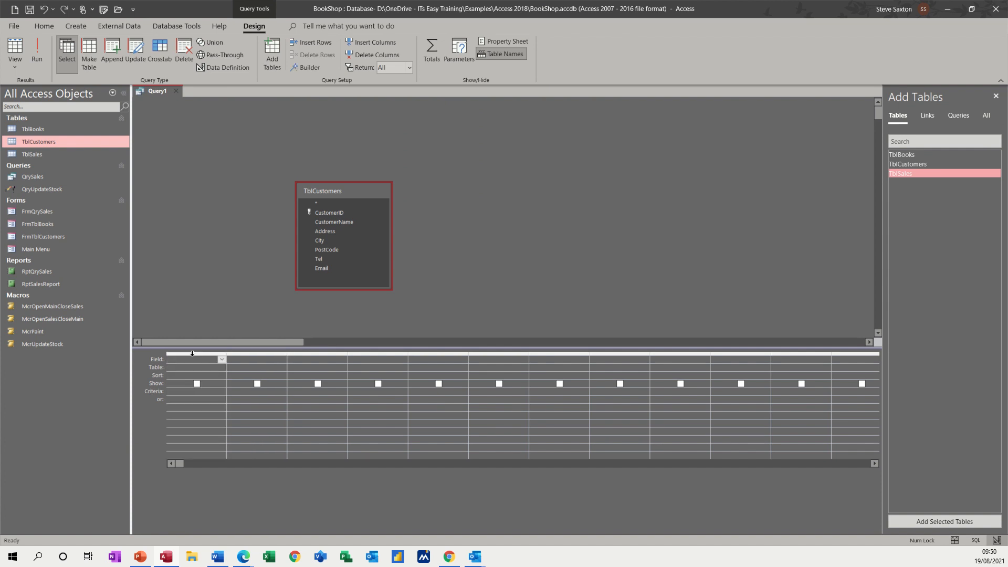
{"action": "left_click", "coordinate": [344, 191]}
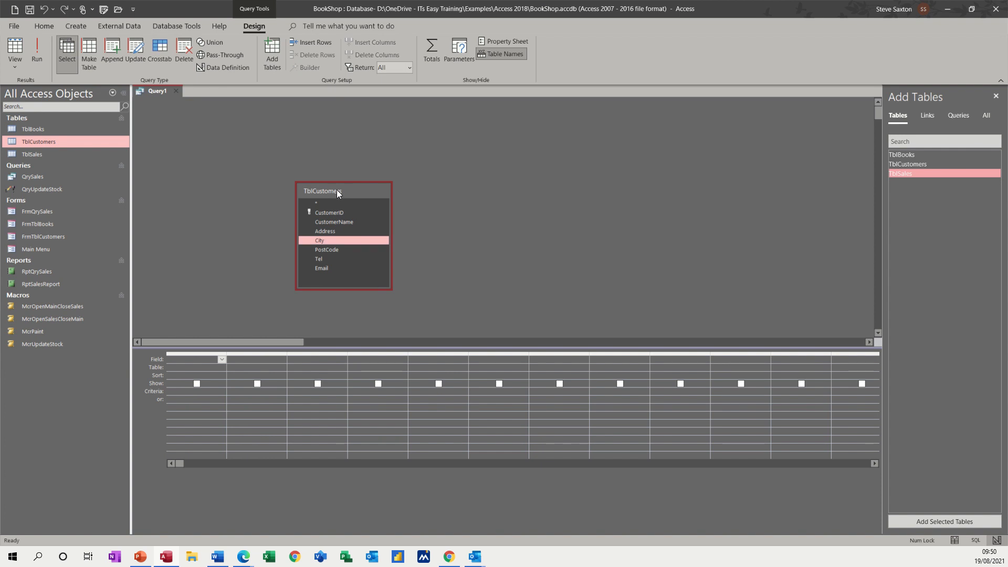
{"action": "double_click", "coordinate": [337, 192]}
{"action": "left_click_drag", "start_coordinate": [341, 209], "coordinate": [193, 360]}
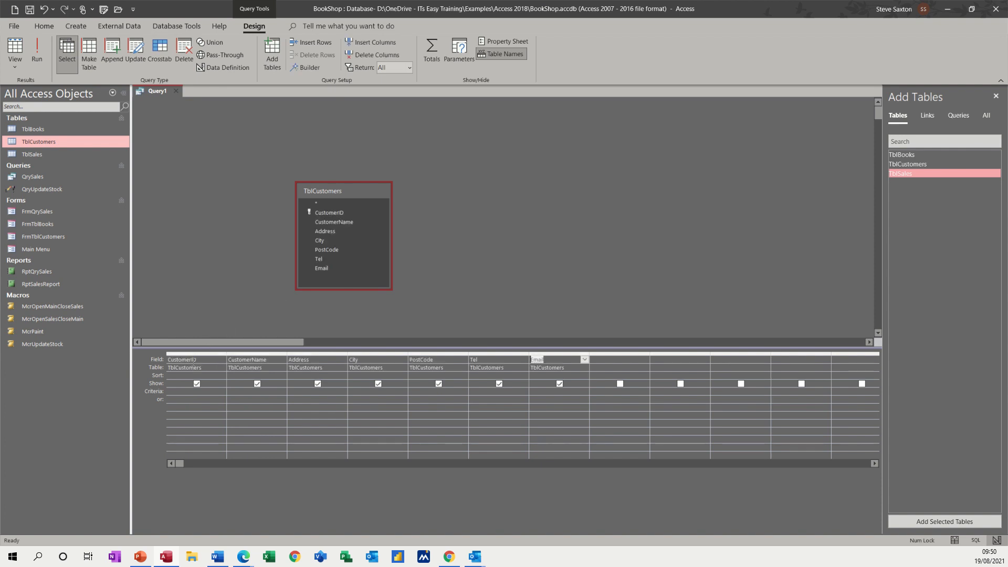
Set the City criterion to "leeds" and run the query.
{"action": "left_click", "coordinate": [361, 395]}
{"action": "type", "text": "leeds"}
{"action": "key", "text": "Return"}
{"action": "left_click", "coordinate": [37, 50]}
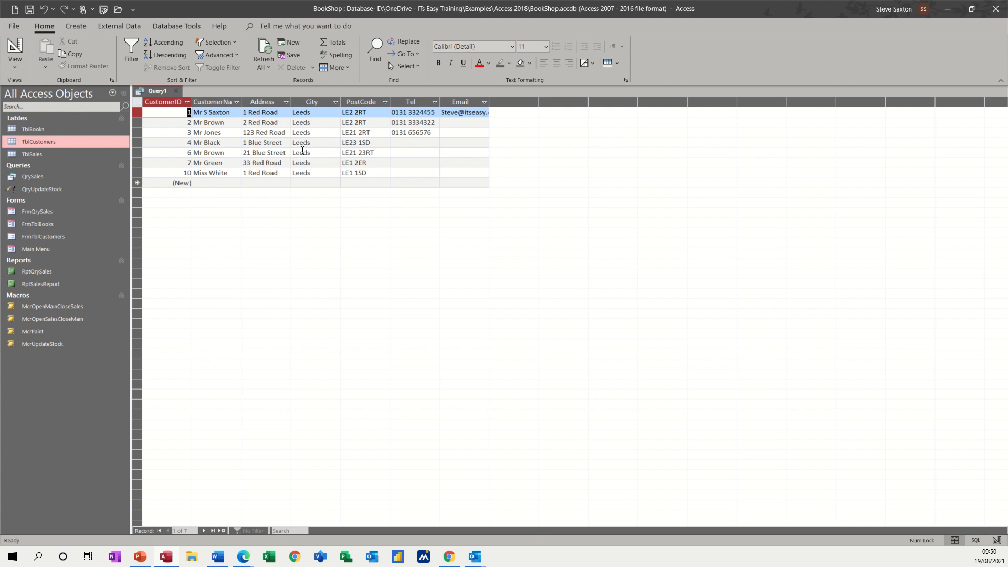
Save the query as QrTblCustomersLeeds and close it.
{"action": "left_click", "coordinate": [29, 10]}
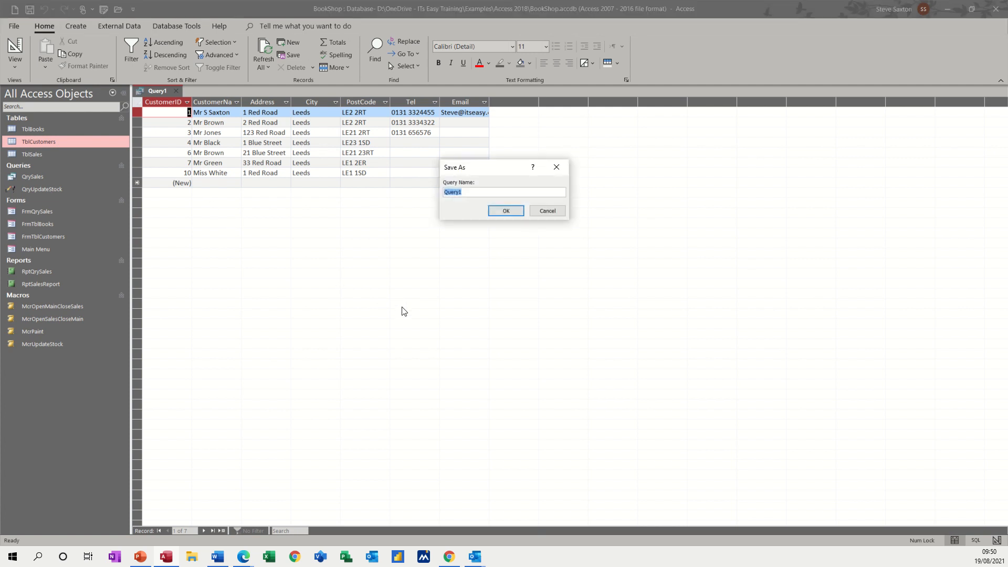
{"action": "type", "text": "Q"}
{"action": "type", "text": "ry"}
{"action": "type", "text": "L"}
{"action": "type", "text": "ds"}
{"action": "key", "text": "BackSpace"}
{"action": "key", "text": "BackSpace"}
{"action": "key", "text": "BackSpace"}
{"action": "key", "text": "BackSpace"}
{"action": "key", "text": "BackSpace"}
{"action": "key", "text": "BackSpace"}
{"action": "type", "text": "TblCustomersLeeds"}
{"action": "left_click", "coordinate": [506, 211]}
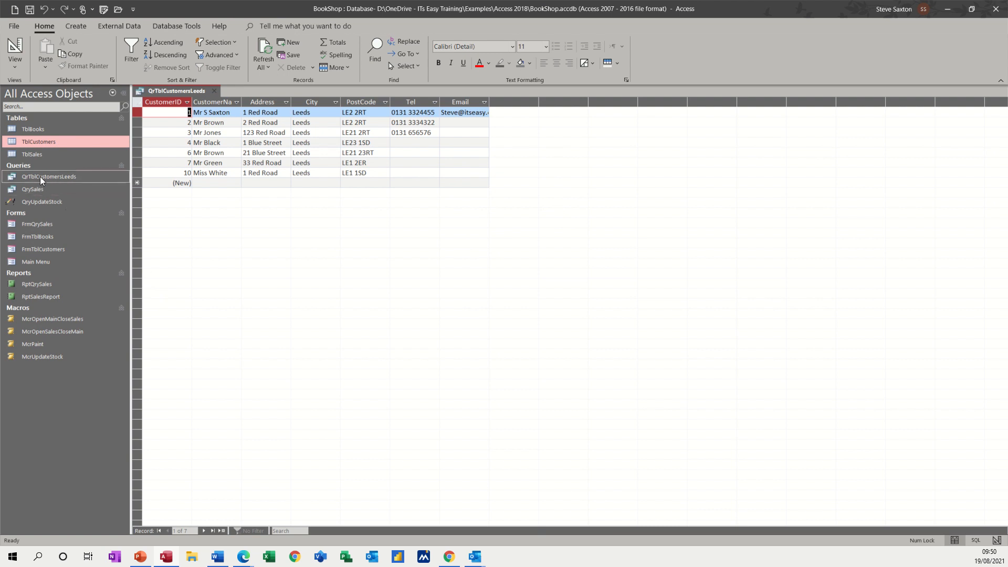
{"action": "left_click", "coordinate": [213, 92]}
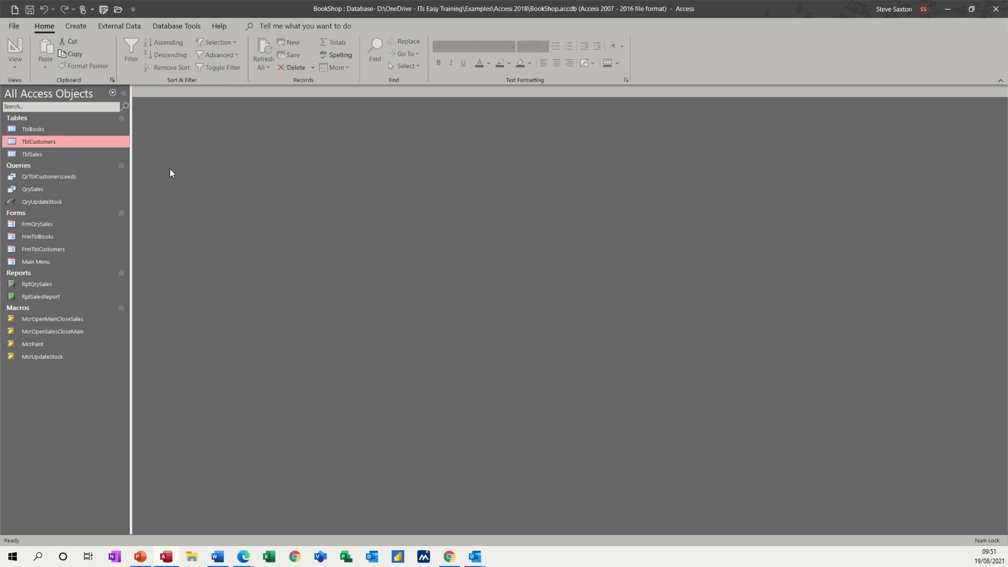
Create a new query design based on TblCustomers and add all its individual fields to the grid.
{"action": "left_click", "coordinate": [75, 27]}
{"action": "left_click", "coordinate": [164, 51]}
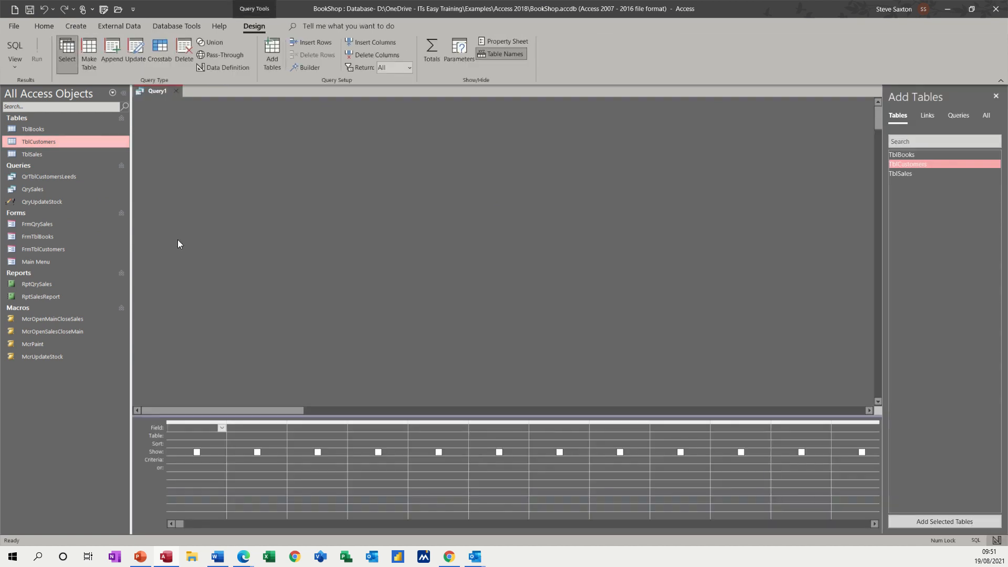
{"action": "left_click_drag", "start_coordinate": [48, 141], "coordinate": [244, 206]}
{"action": "double_click", "coordinate": [288, 227]}
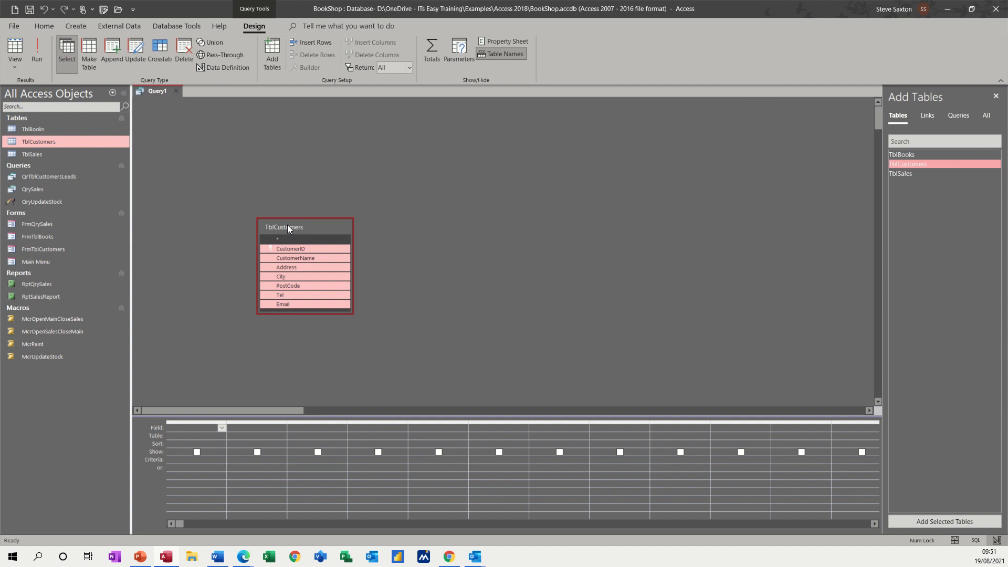
{"action": "left_click_drag", "start_coordinate": [289, 248], "coordinate": [196, 429]}
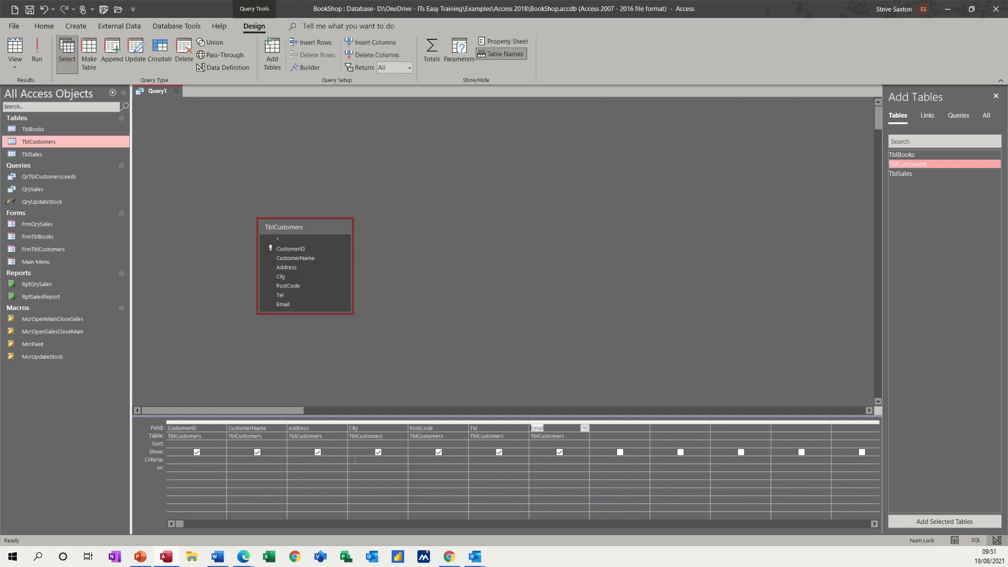
Filter City by "Leeds" or "Bradford" on separate criteria rows, run the query and return to its design.
{"action": "left_click", "coordinate": [355, 461]}
{"action": "type", "text": "Leeds"}
{"action": "key", "text": "Down"}
{"action": "type", "text": "Br"}
{"action": "left_click", "coordinate": [368, 476]}
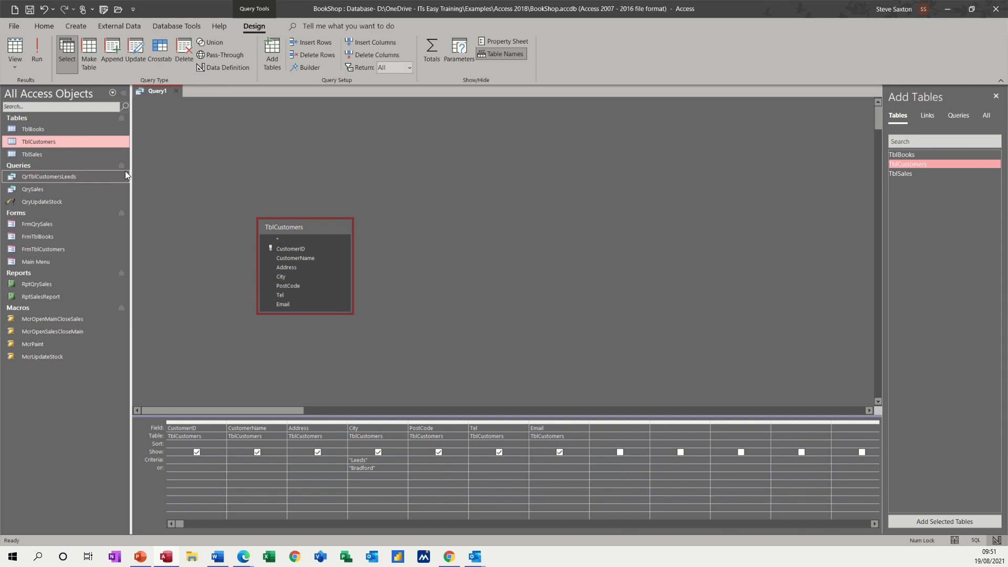
{"action": "left_click", "coordinate": [43, 50]}
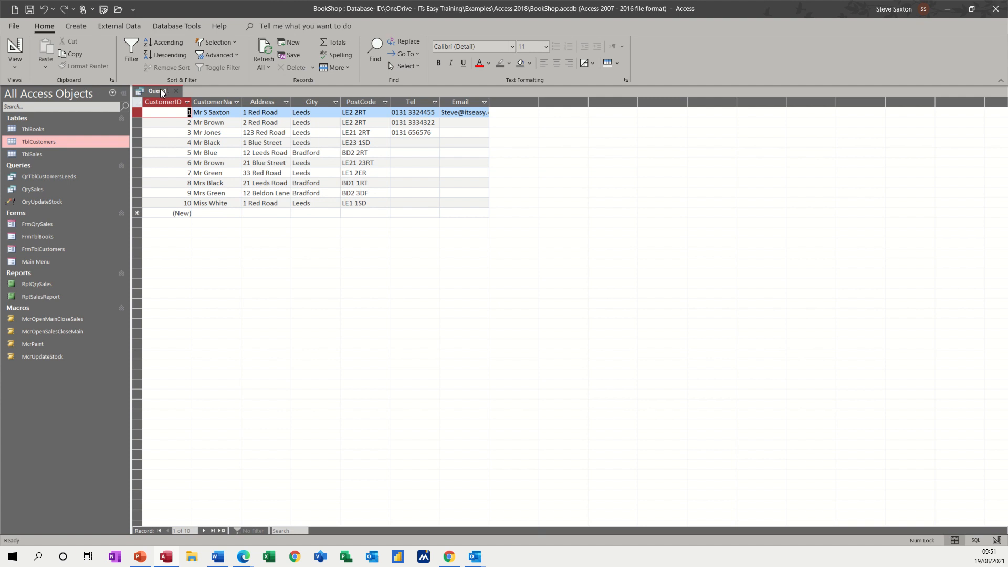
{"action": "left_click", "coordinate": [14, 51]}
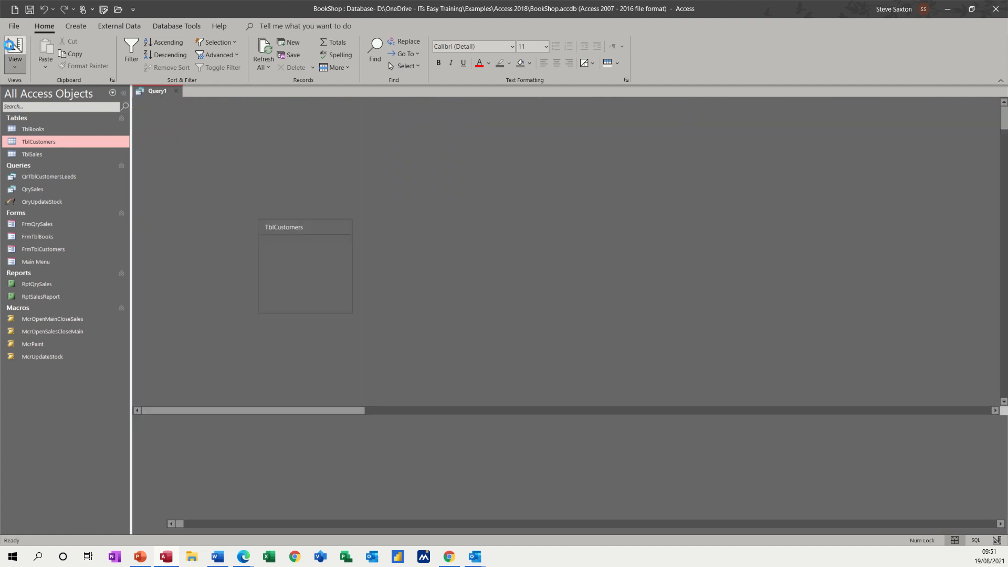
Remove both City criteria and close the query without saving it.
{"action": "left_click", "coordinate": [347, 468]}
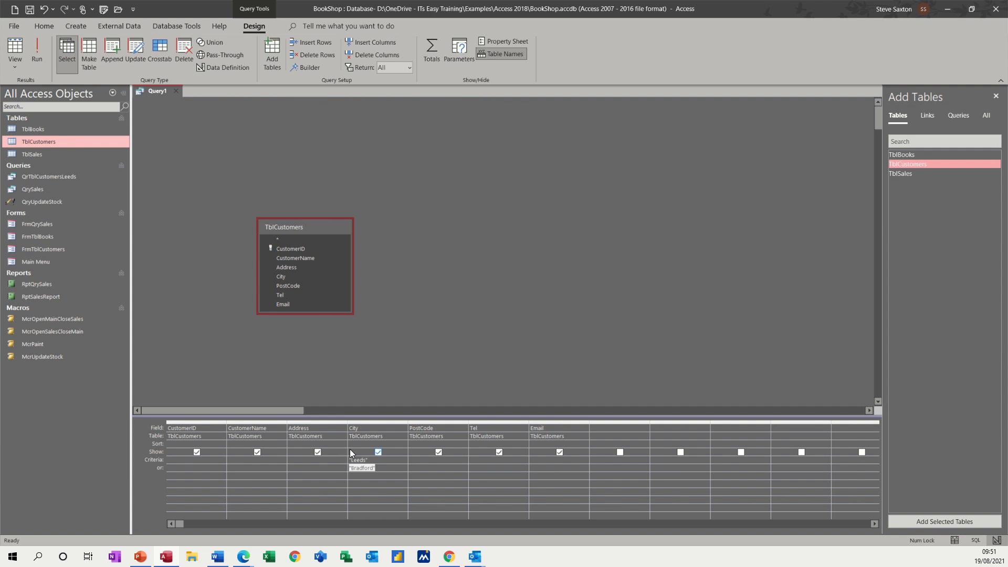
{"action": "key", "text": "Delete"}
{"action": "left_click_drag", "start_coordinate": [379, 460], "coordinate": [352, 460]}
{"action": "key", "text": "Delete"}
{"action": "left_click", "coordinate": [177, 92]}
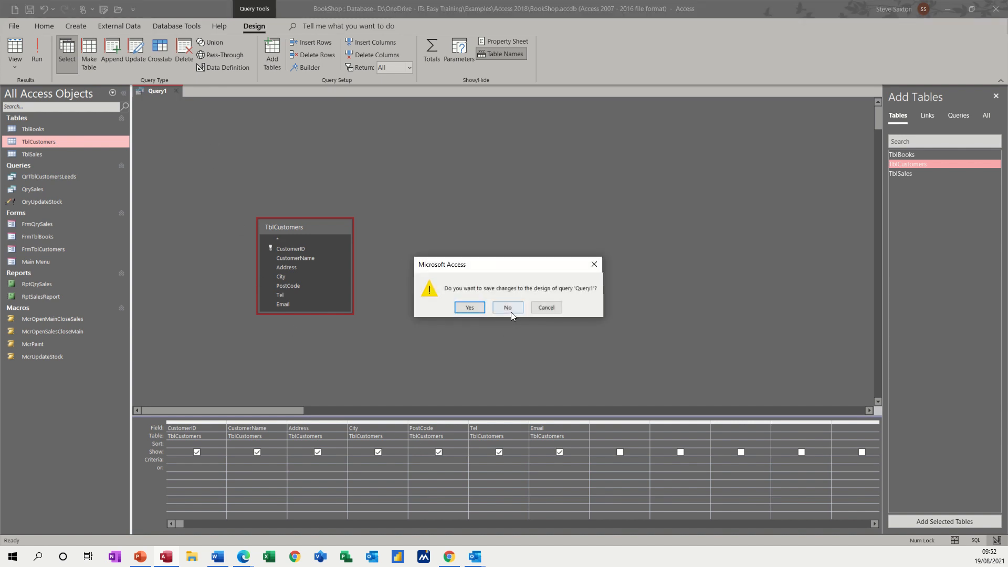
{"action": "left_click", "coordinate": [507, 310]}
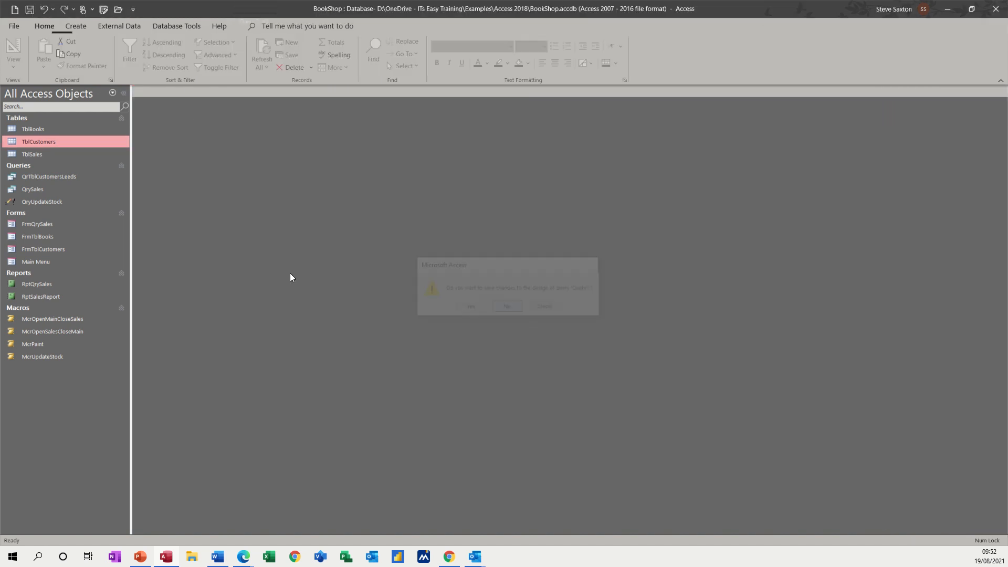
Add a DateJoined field with the Date/Time data type to the TblCustomers design, save it and show the table's records.
{"action": "right_click", "coordinate": [48, 142]}
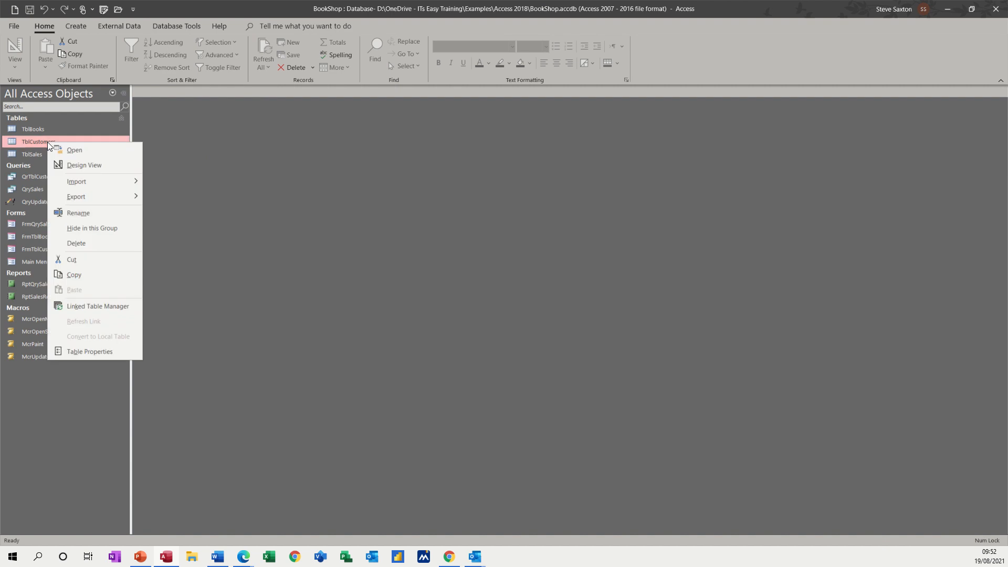
{"action": "left_click", "coordinate": [67, 167]}
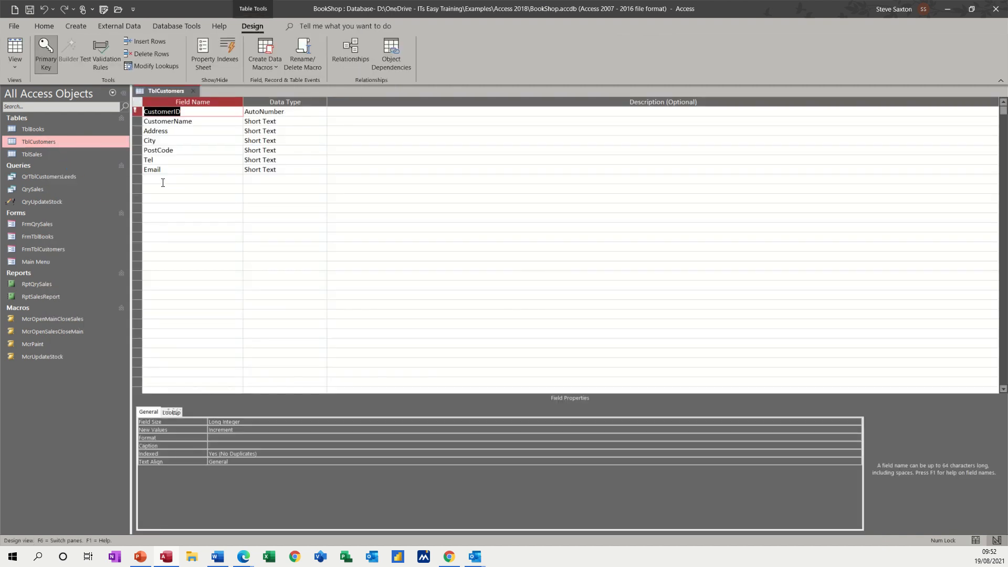
{"action": "left_click", "coordinate": [163, 181]}
{"action": "type", "text": "D"}
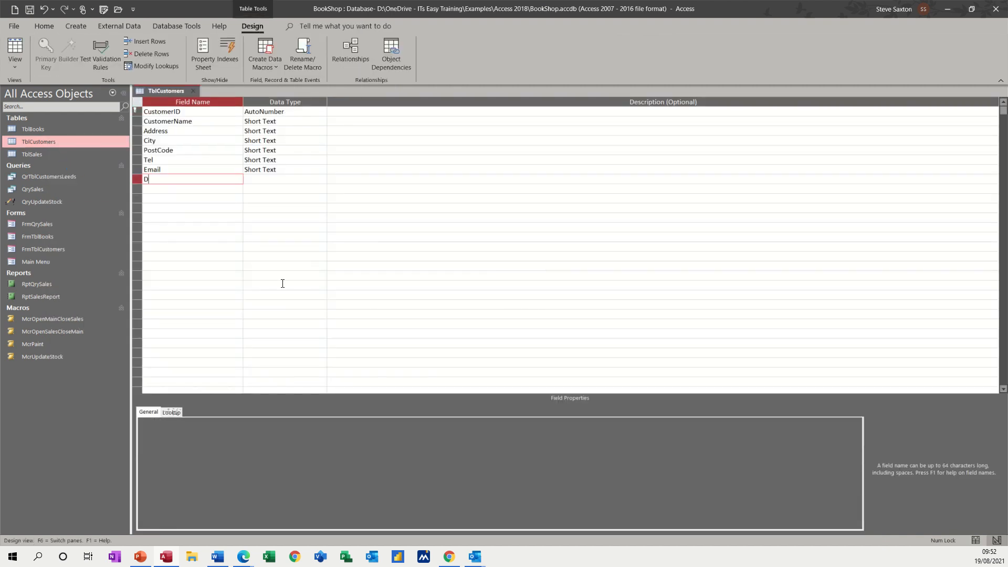
{"action": "type", "text": "ateJoined"}
{"action": "key", "text": "Tab"}
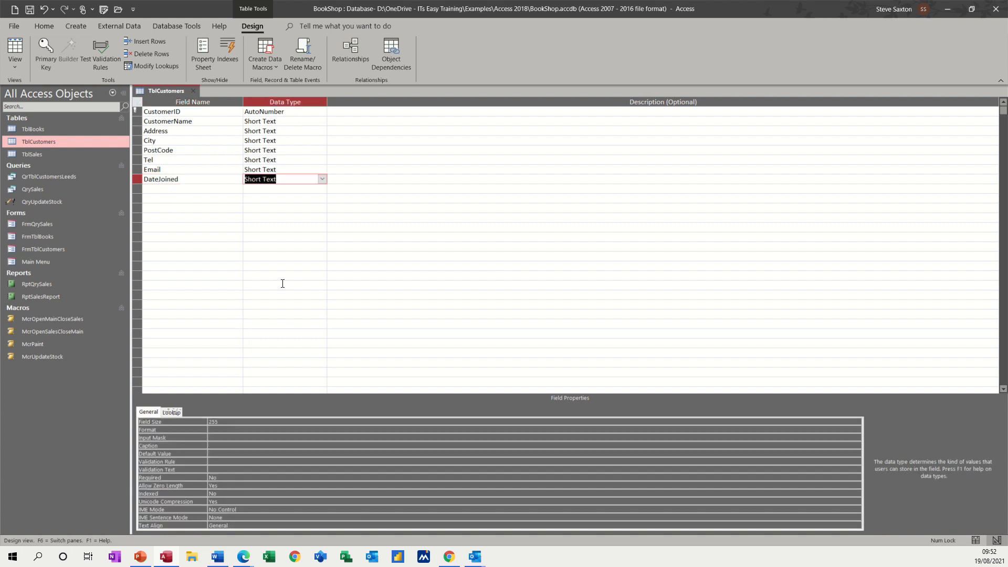
{"action": "type", "text": "date/Time"}
{"action": "left_click", "coordinate": [256, 188]}
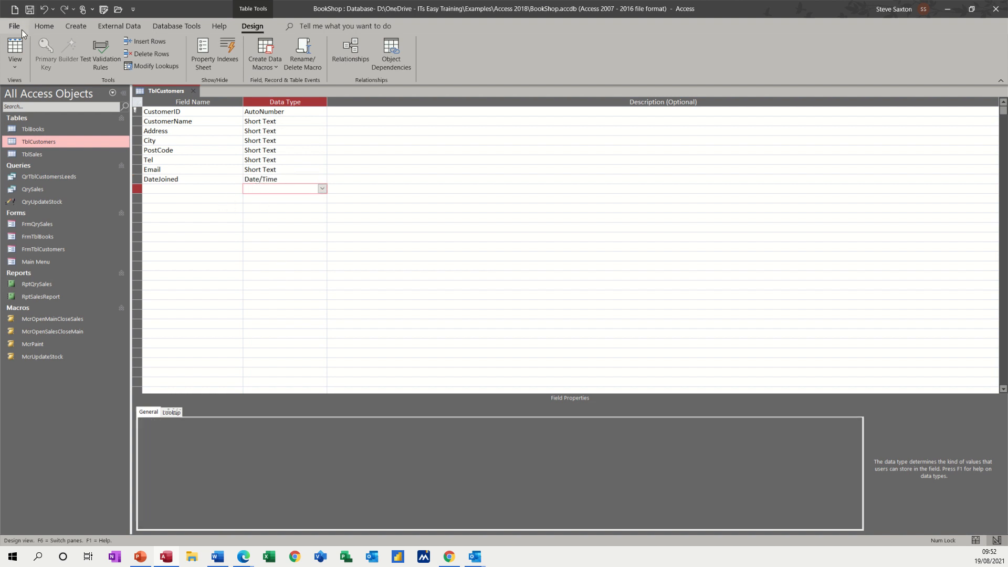
{"action": "left_click", "coordinate": [20, 47]}
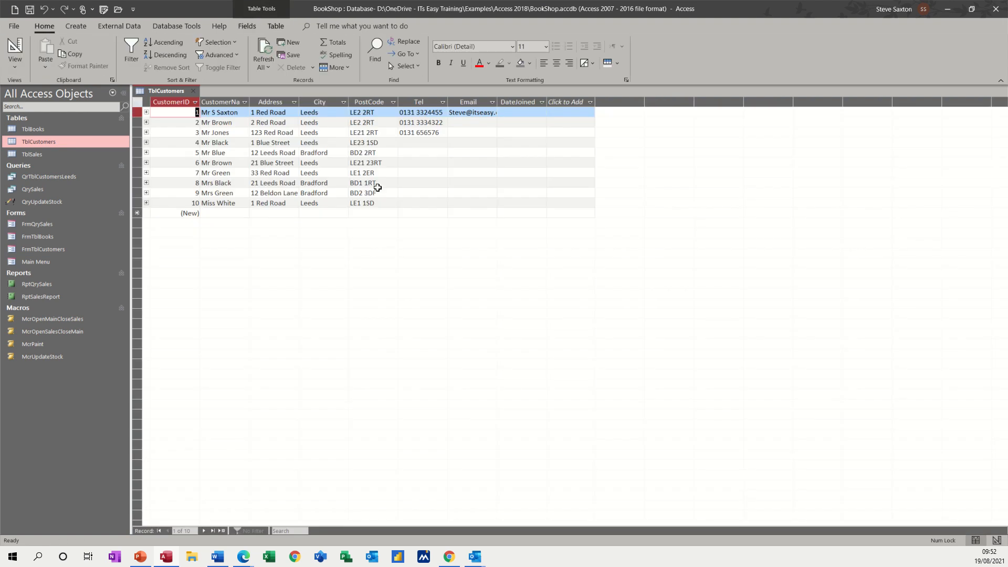
Fill in DateJoined for the first three customers with 1/1/20, 21.1.20 and 19/1/19.
{"action": "left_click", "coordinate": [513, 114]}
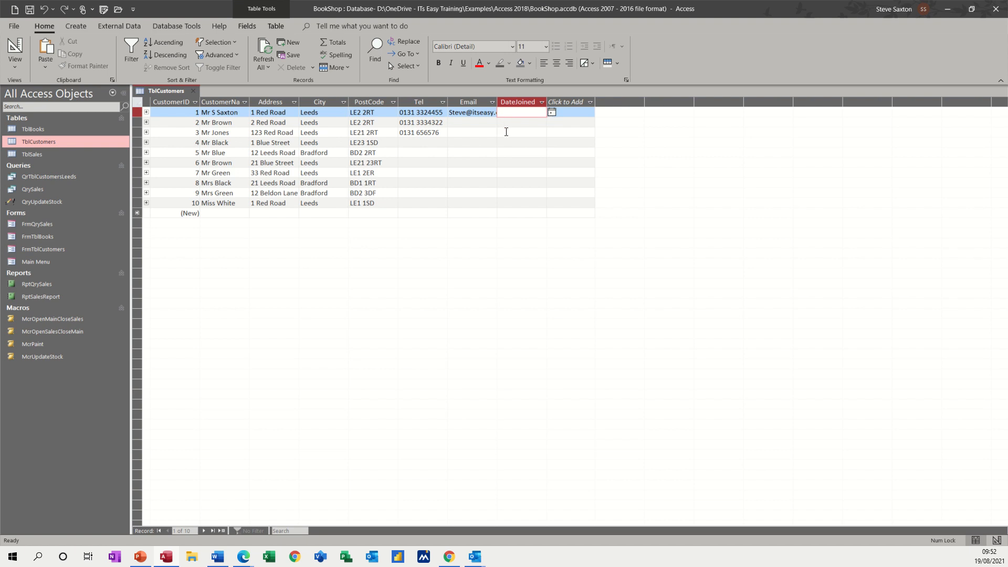
{"action": "type", "text": "1/1/20"}
{"action": "key", "text": "Down"}
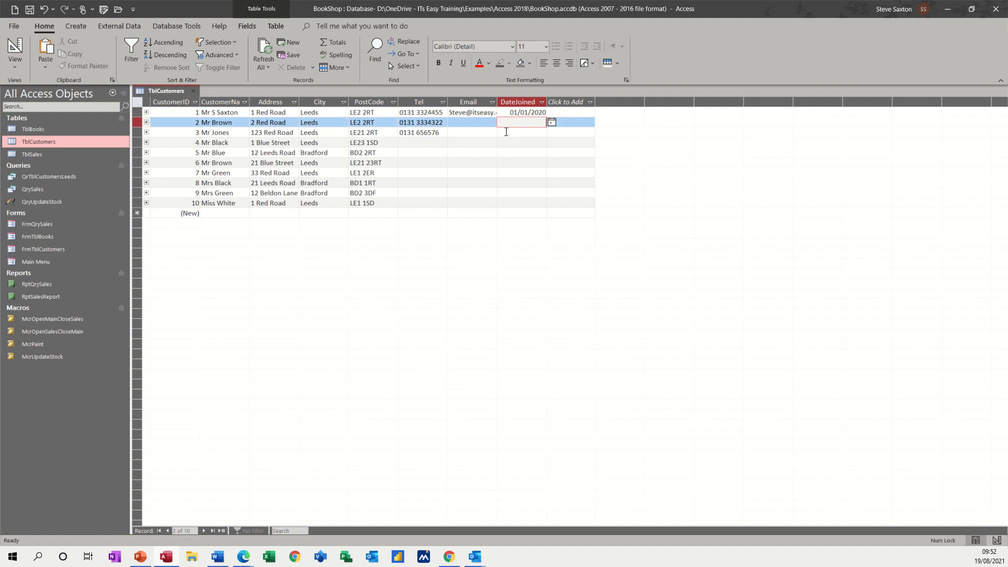
{"action": "type", "text": "21.1.20"}
{"action": "key", "text": "Down"}
{"action": "type", "text": "19"}
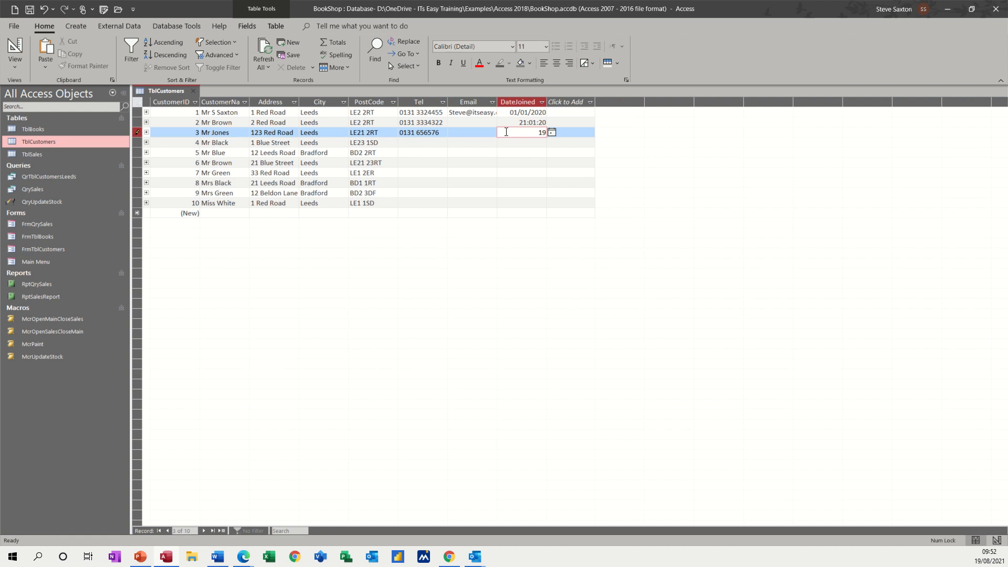
{"action": "type", "text": "/1/19"}
{"action": "key", "text": "Return"}
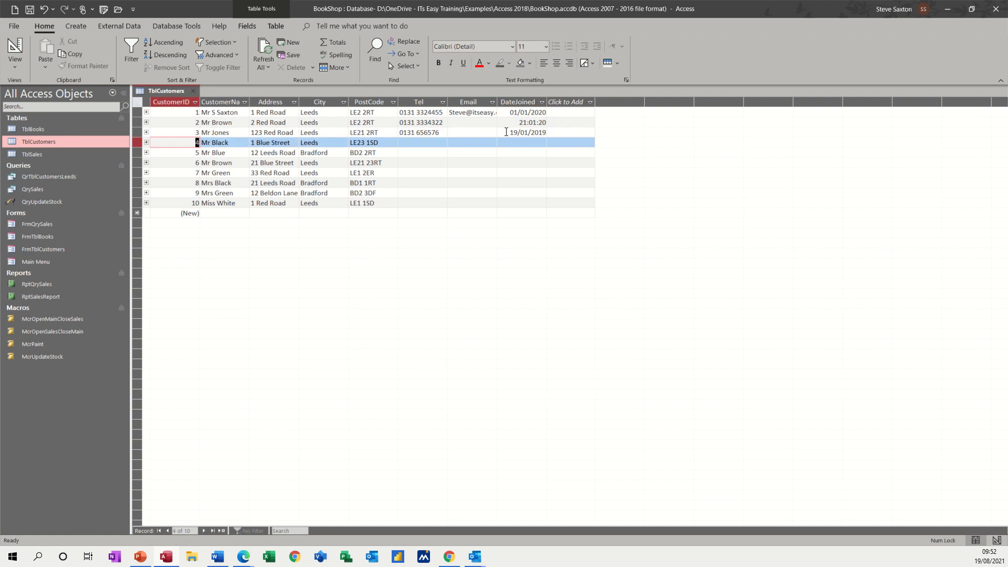
Correct the second customer's DateJoined to 21/01/2020.
{"action": "left_click", "coordinate": [526, 124]}
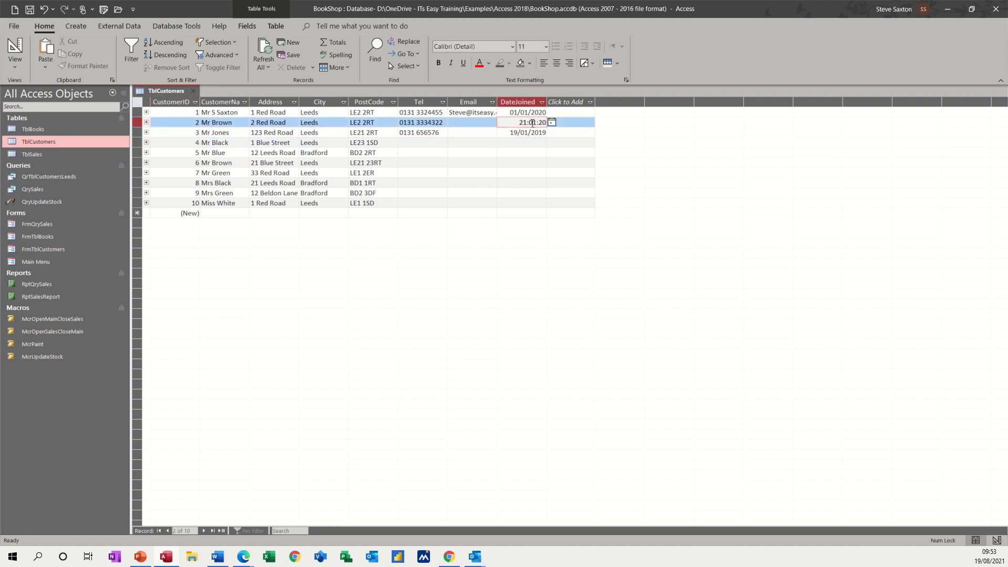
{"action": "key", "text": "BackSpace"}
{"action": "type", "text": "/01/"}
{"action": "left_click", "coordinate": [538, 125]}
{"action": "key", "text": "BackSpace"}
{"action": "type", "text": "/01/"}
Enter 21/5/19 as the fourth customer's DateJoined and close the TblCustomers table.
{"action": "left_click", "coordinate": [520, 142]}
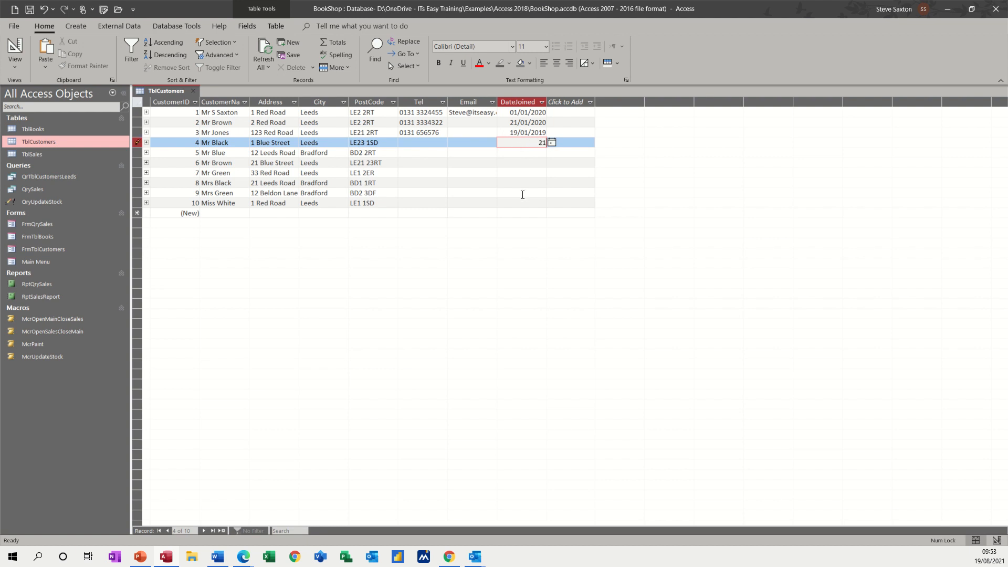
{"action": "type", "text": "/5/19"}
{"action": "left_click", "coordinate": [505, 151]}
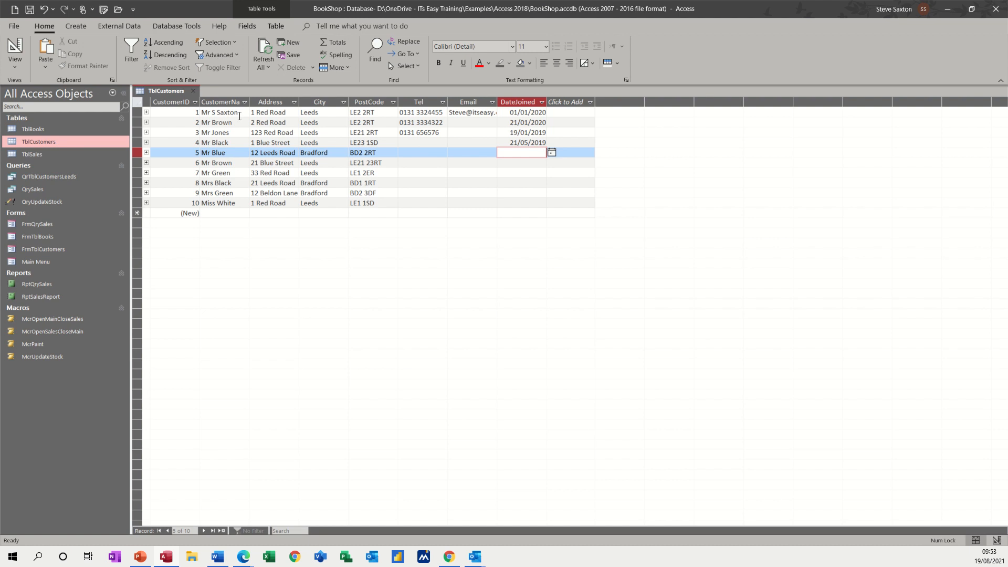
{"action": "left_click", "coordinate": [194, 92]}
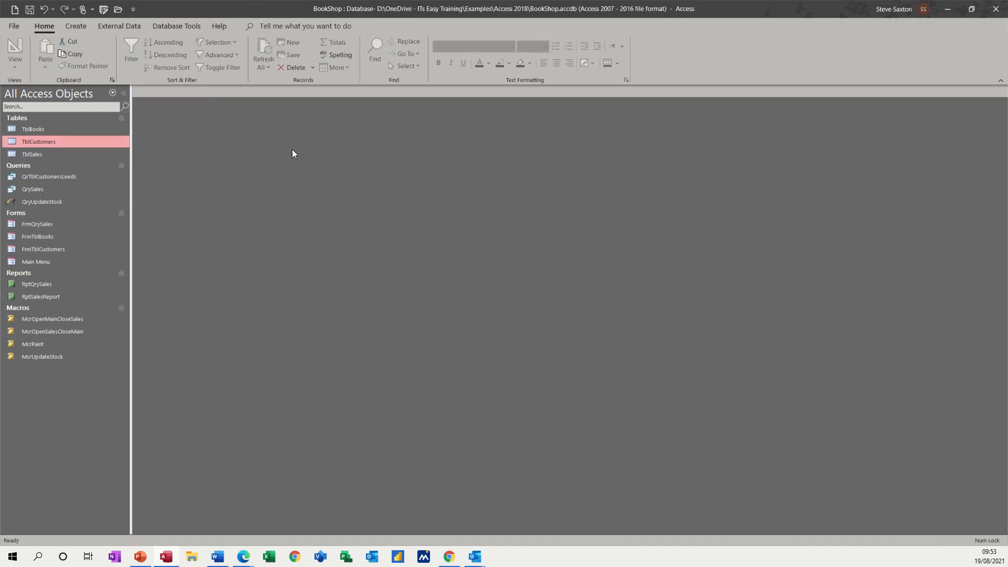
Create a new query design based on TblCustomers and add all its individual fields, including DateJoined, to the grid.
{"action": "left_click", "coordinate": [77, 27]}
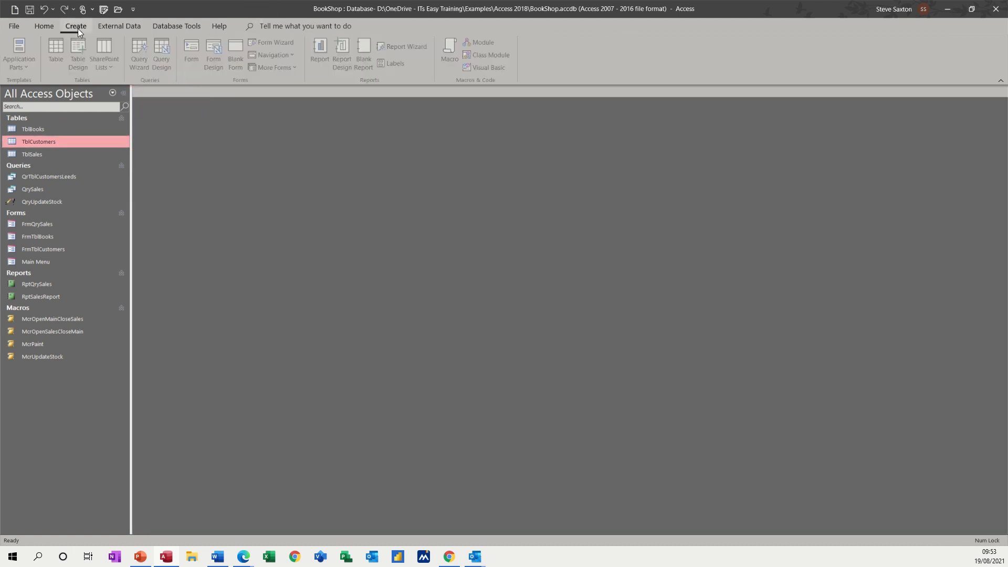
{"action": "left_click", "coordinate": [161, 51]}
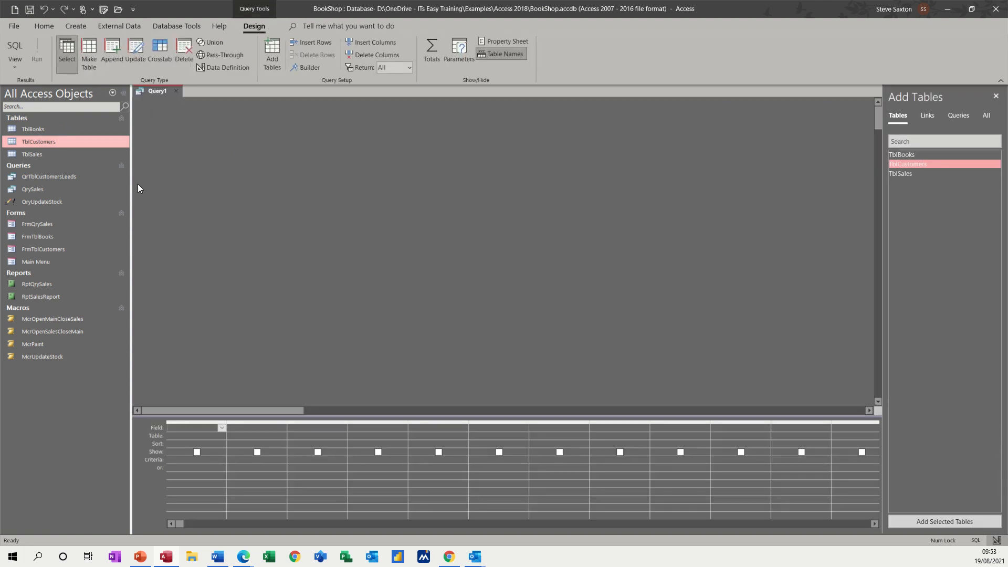
{"action": "left_click_drag", "start_coordinate": [48, 143], "coordinate": [254, 206]}
{"action": "double_click", "coordinate": [293, 223]}
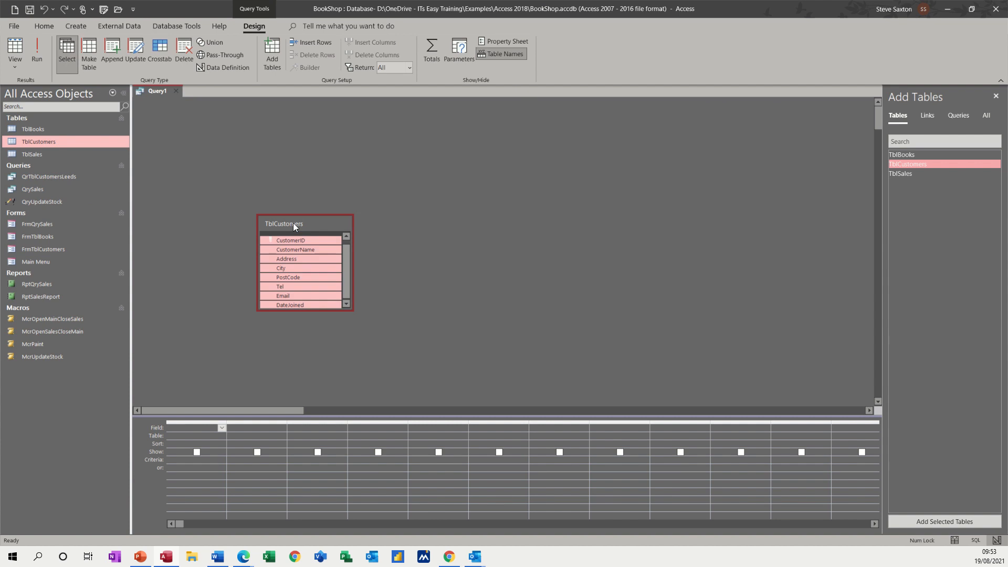
{"action": "left_click_drag", "start_coordinate": [289, 239], "coordinate": [198, 432]}
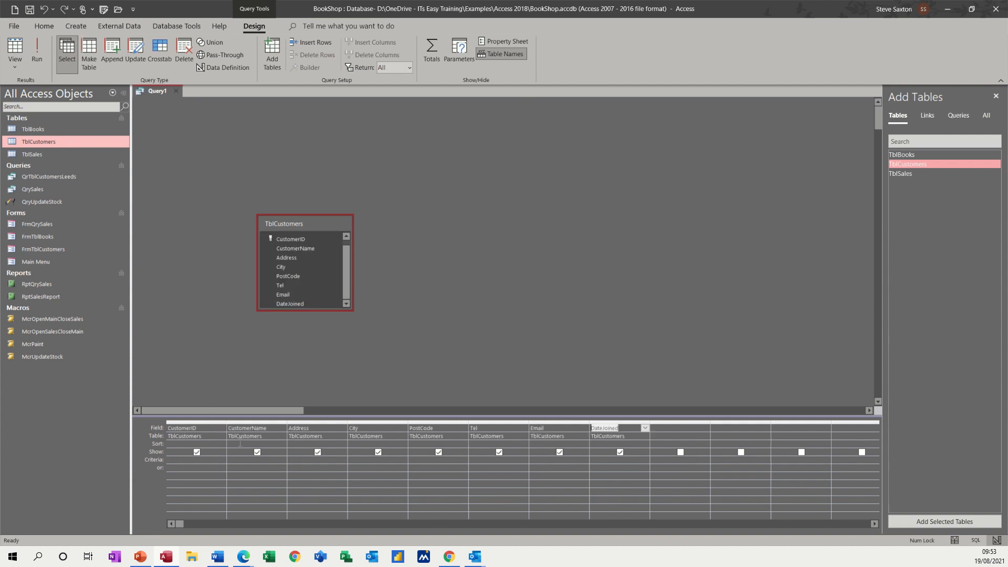
Set the DateJoined criterion to >1/1/20 and run the query.
{"action": "left_click", "coordinate": [593, 460]}
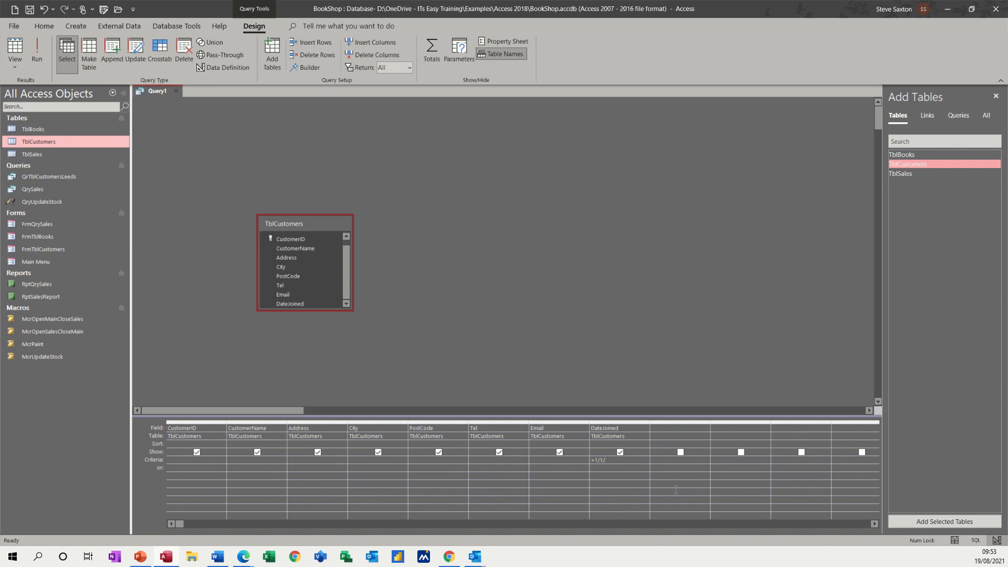
{"action": "type", "text": "20"}
{"action": "left_click", "coordinate": [601, 467]}
{"action": "left_click", "coordinate": [38, 52]}
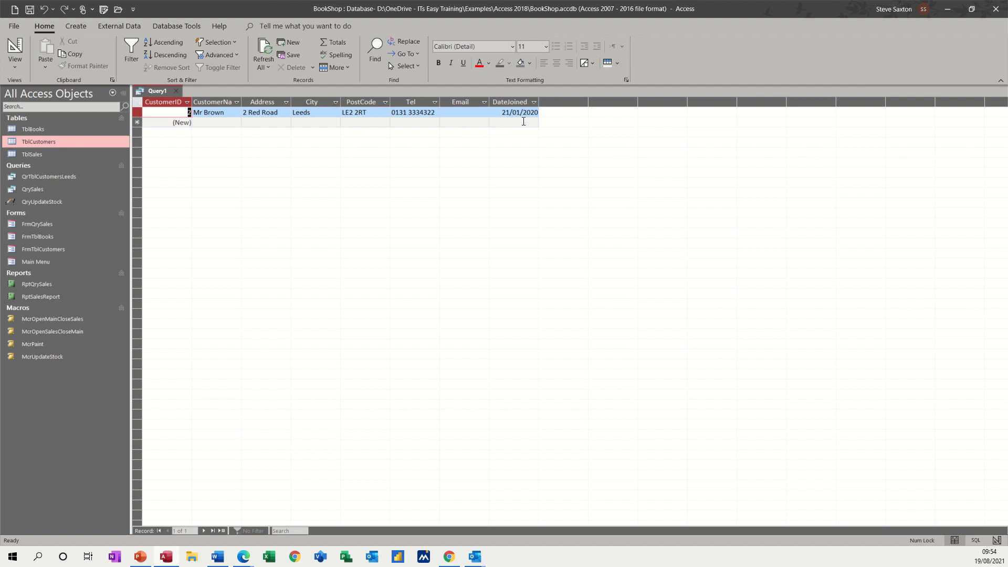
Change the DateJoined criterion to >=#01/01/2020# in the query design and run the query again.
{"action": "left_click", "coordinate": [15, 48]}
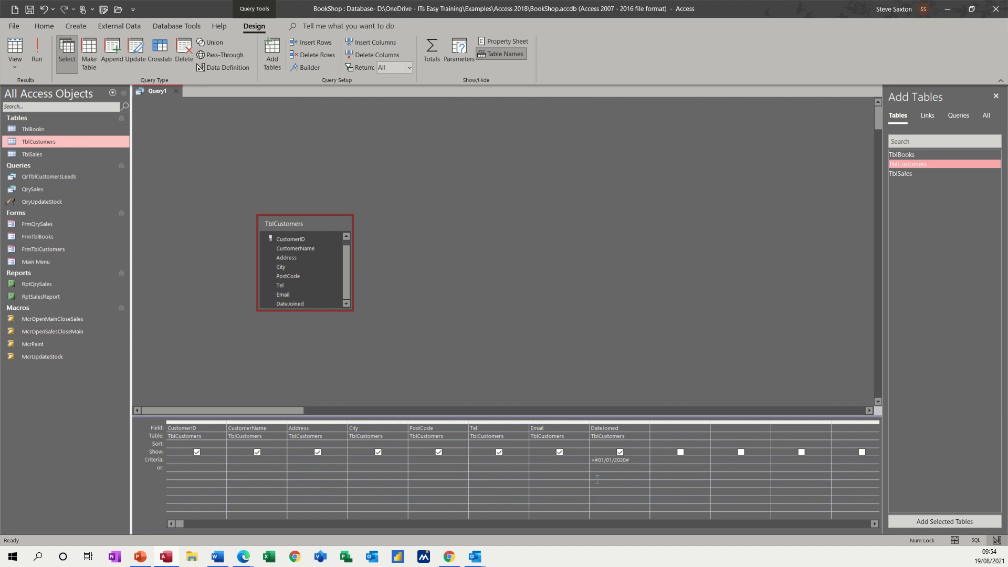
{"action": "left_click", "coordinate": [593, 460]}
{"action": "type", "text": "="}
{"action": "left_click", "coordinate": [38, 51]}
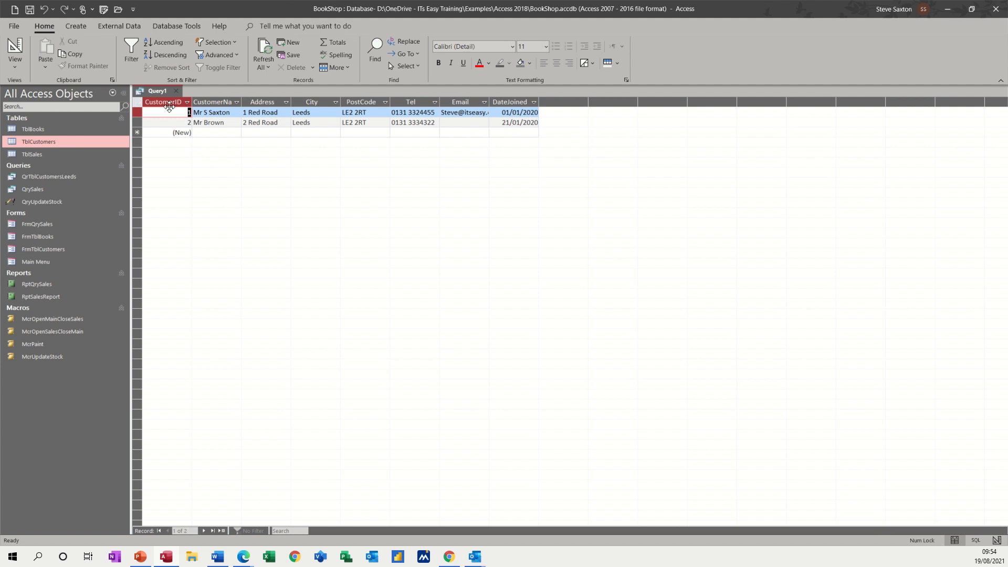
Replace the DateJoined criterion with Like "*20" and run the query.
{"action": "left_click", "coordinate": [14, 50]}
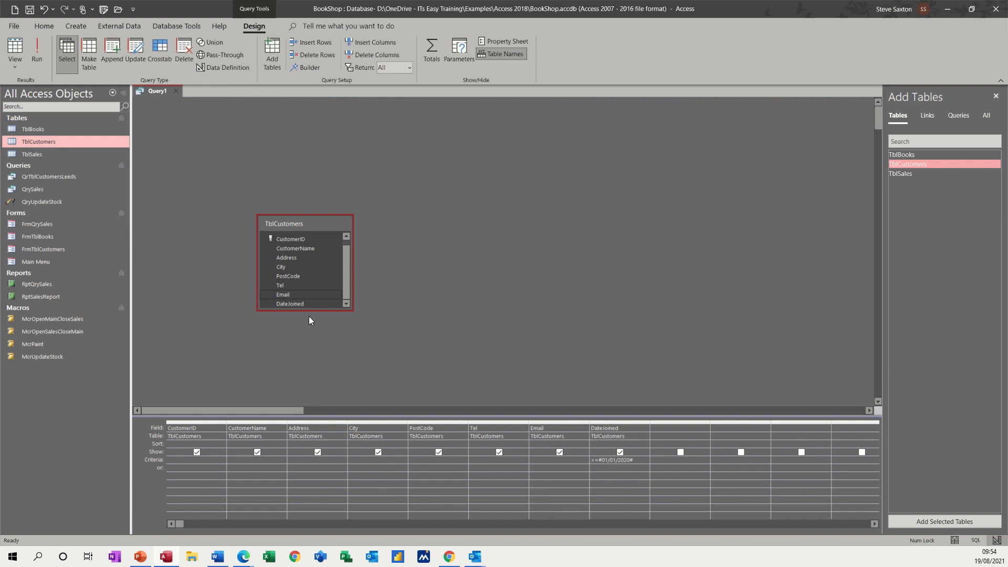
{"action": "left_click_drag", "start_coordinate": [637, 462], "coordinate": [589, 462]}
{"action": "left_click", "coordinate": [591, 462]}
{"action": "key", "text": "Delete"}
{"action": "left_click", "coordinate": [599, 467]}
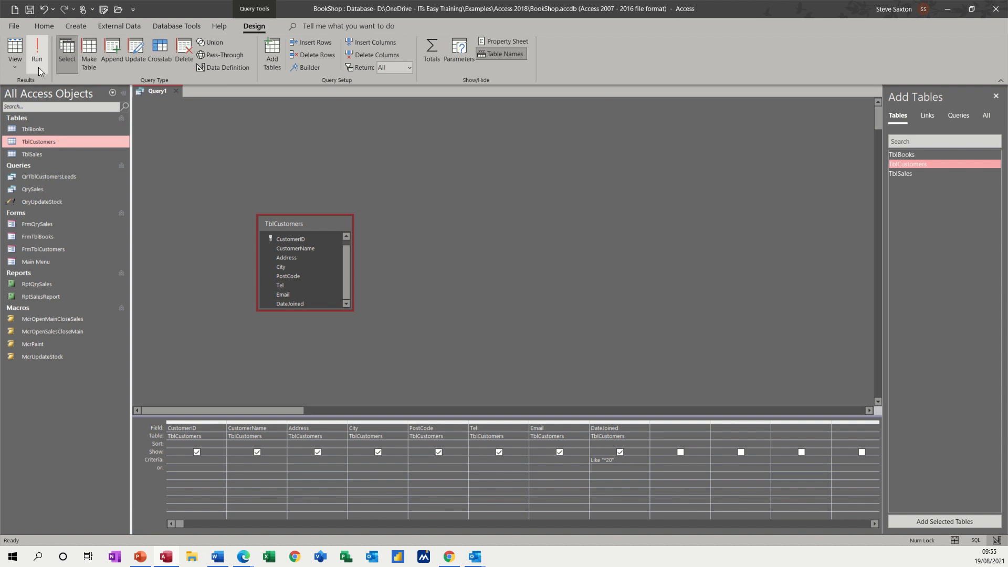
{"action": "left_click", "coordinate": [33, 52]}
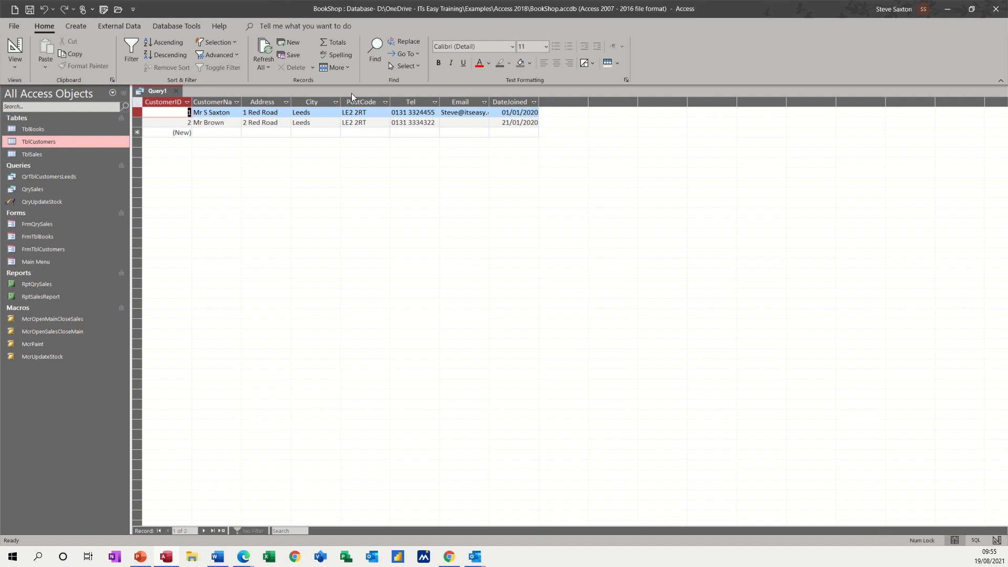
Replace the DateJoined criterion with a wildcard pattern for dates ending in 19, *19, and run the query.
{"action": "left_click", "coordinate": [15, 48]}
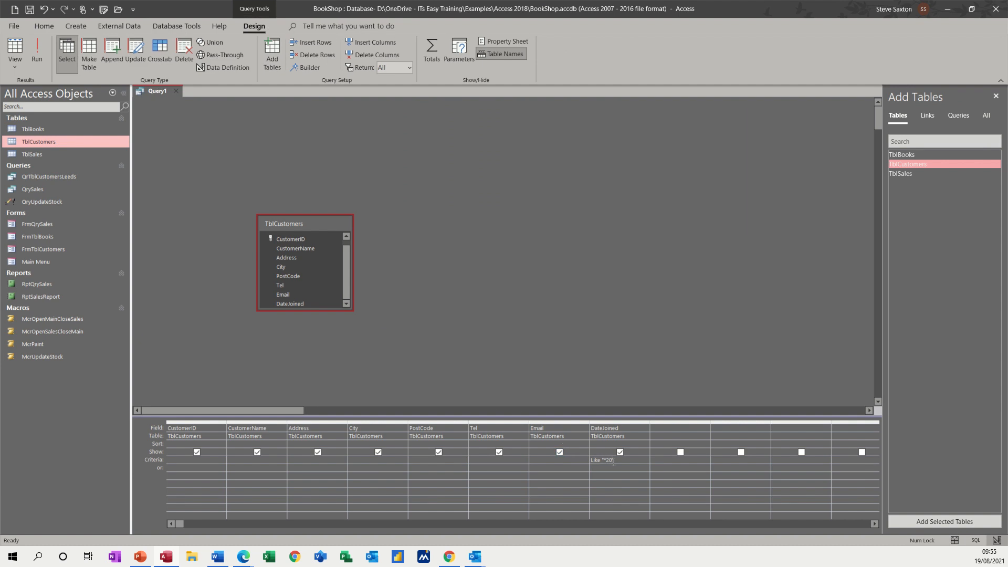
{"action": "left_click_drag", "start_coordinate": [618, 462], "coordinate": [586, 461]}
{"action": "type", "text": "*"}
{"action": "left_click", "coordinate": [603, 471]}
{"action": "left_click", "coordinate": [40, 54]}
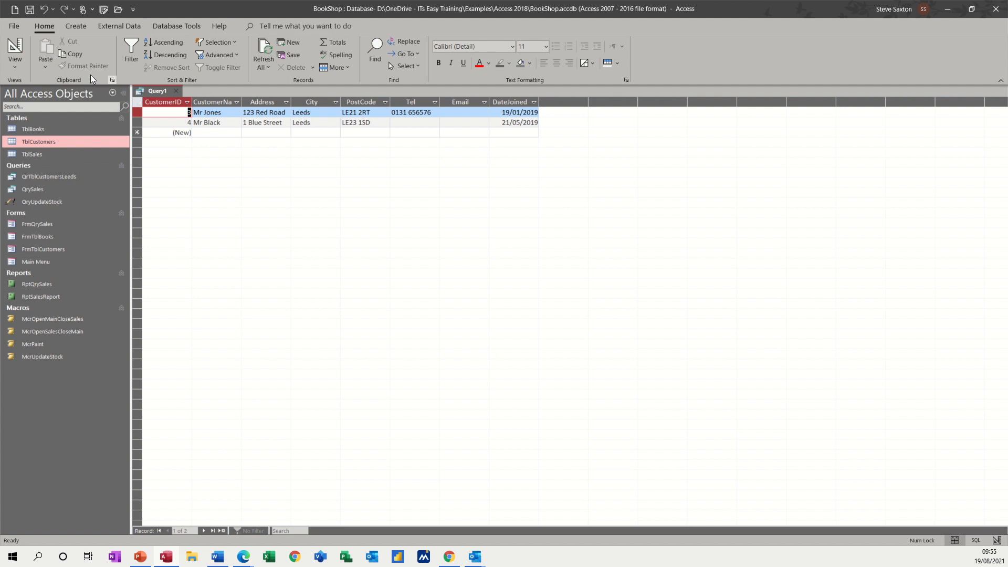
Clear the DateJoined criterion in the query design and close the query without saving it.
{"action": "left_click", "coordinate": [15, 52]}
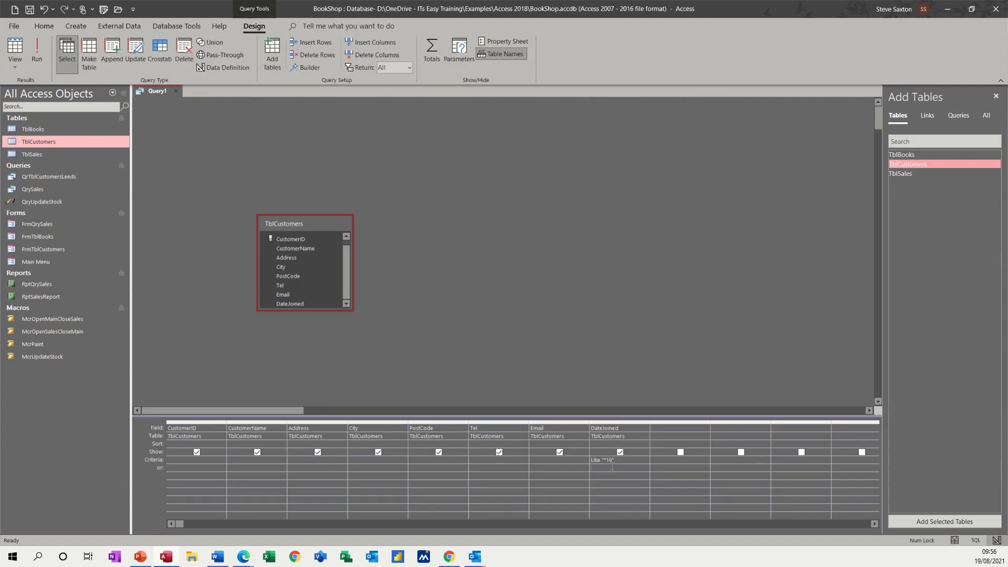
{"action": "left_click_drag", "start_coordinate": [620, 461], "coordinate": [591, 460]}
{"action": "key", "text": "Delete"}
{"action": "left_click_drag", "start_coordinate": [298, 228], "coordinate": [344, 212]}
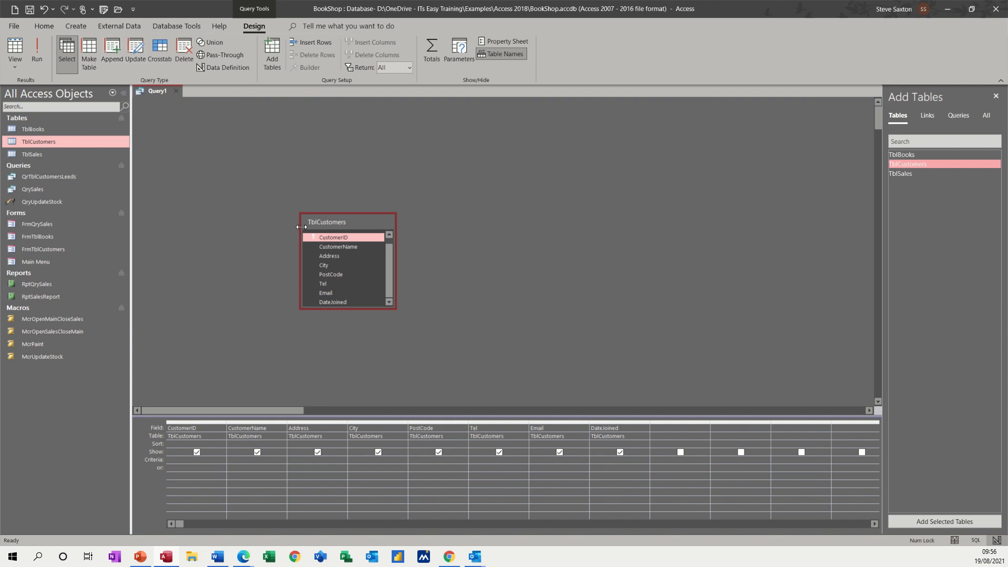
{"action": "left_click_drag", "start_coordinate": [316, 222], "coordinate": [232, 190]}
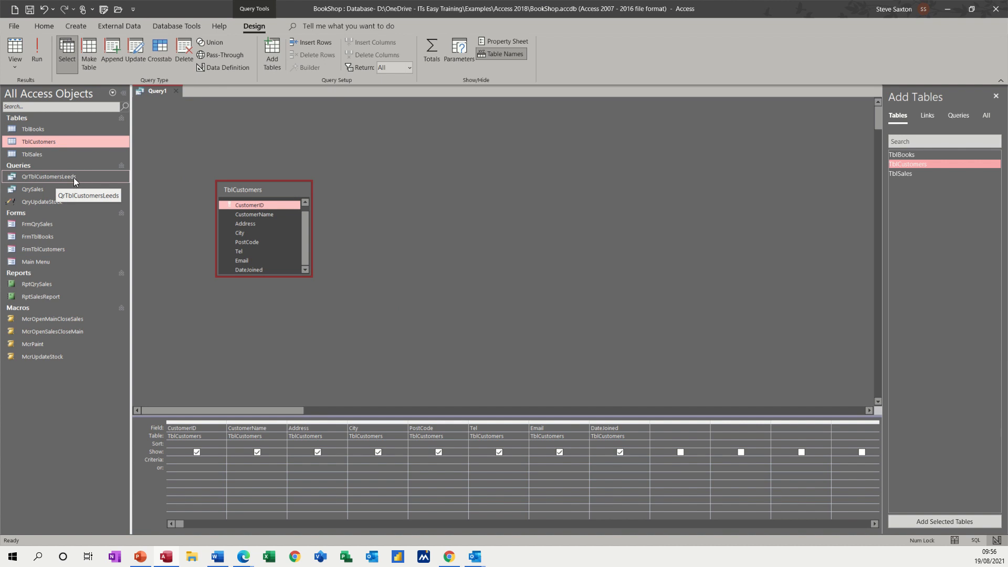
{"action": "left_click", "coordinate": [176, 91]}
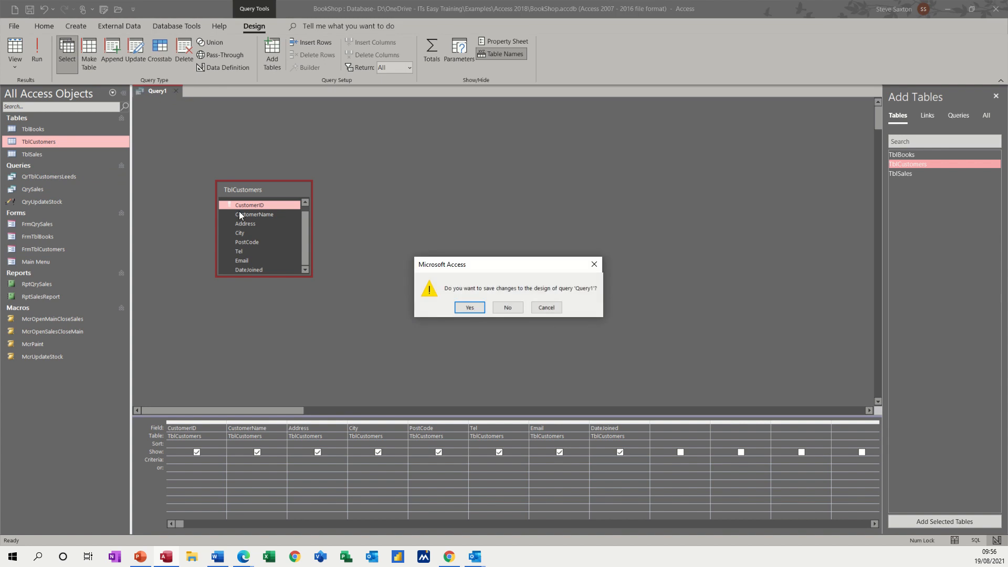
{"action": "left_click", "coordinate": [508, 307]}
Open the TblCustomers table and filter its City column to show only Leeds.
{"action": "double_click", "coordinate": [55, 143]}
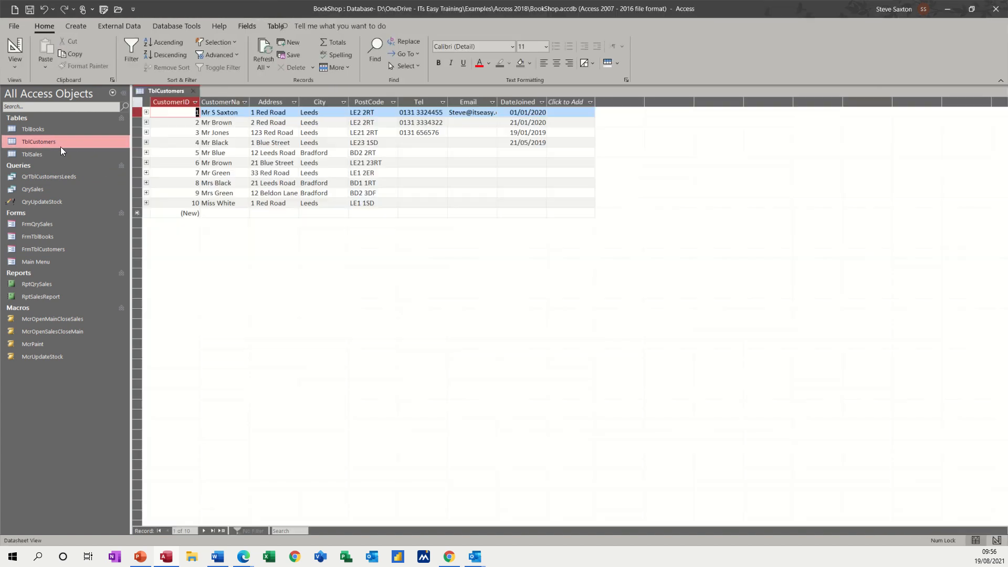
{"action": "left_click", "coordinate": [343, 102]}
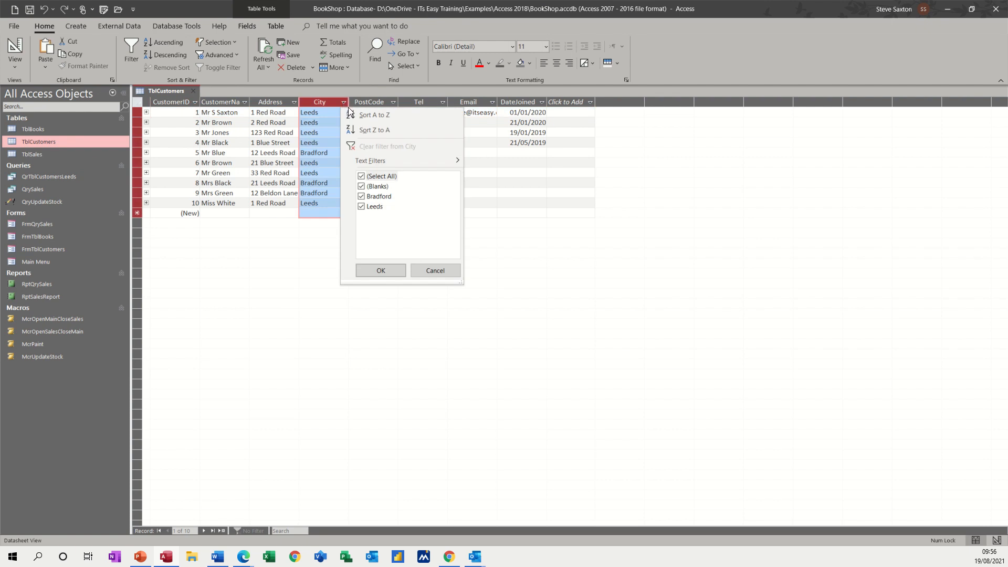
{"action": "left_click", "coordinate": [361, 177]}
{"action": "left_click", "coordinate": [361, 206]}
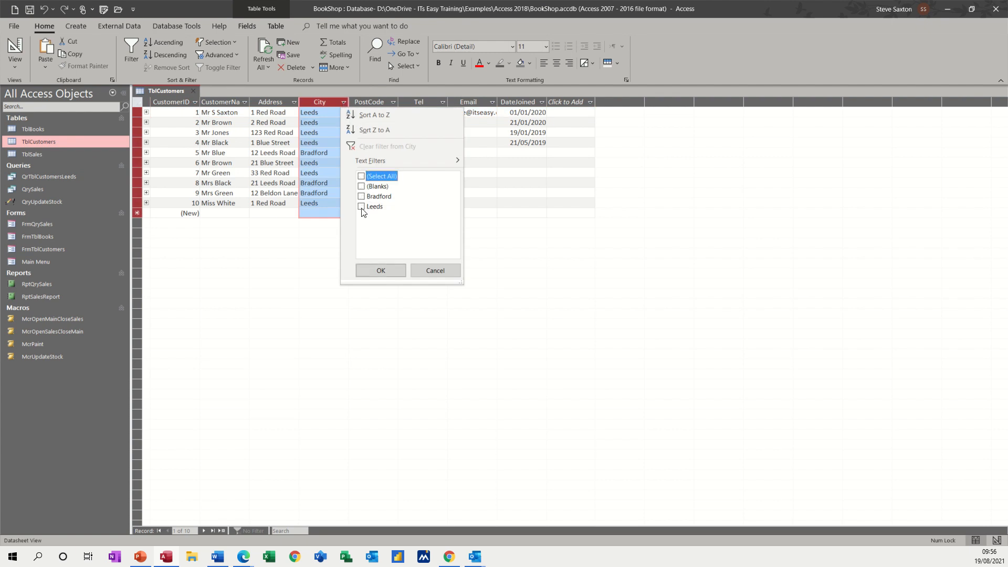
{"action": "left_click", "coordinate": [382, 271]}
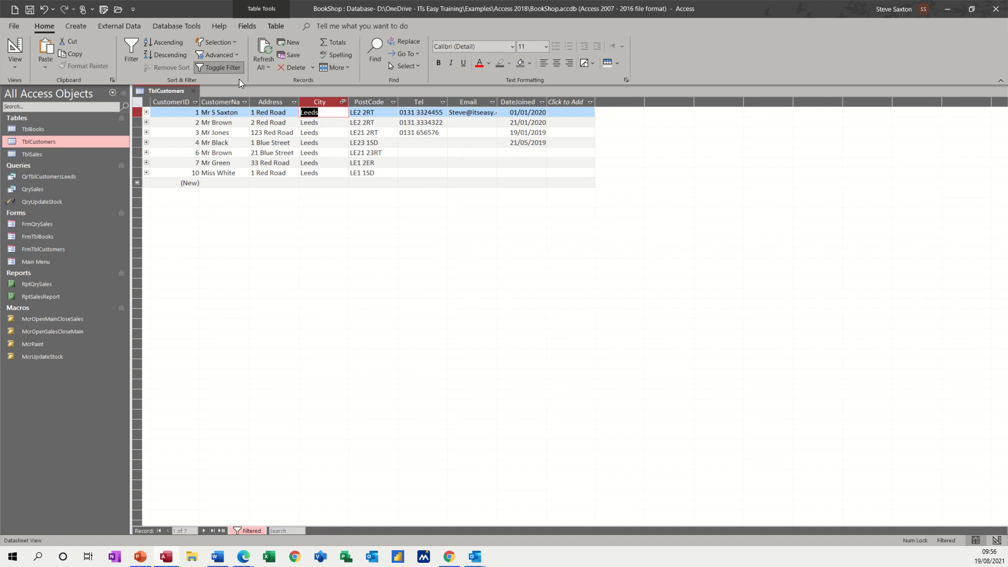
Toggle the City filter off and on, and clear all filters from the TblCustomers table.
{"action": "left_click", "coordinate": [224, 67]}
{"action": "left_click", "coordinate": [223, 67]}
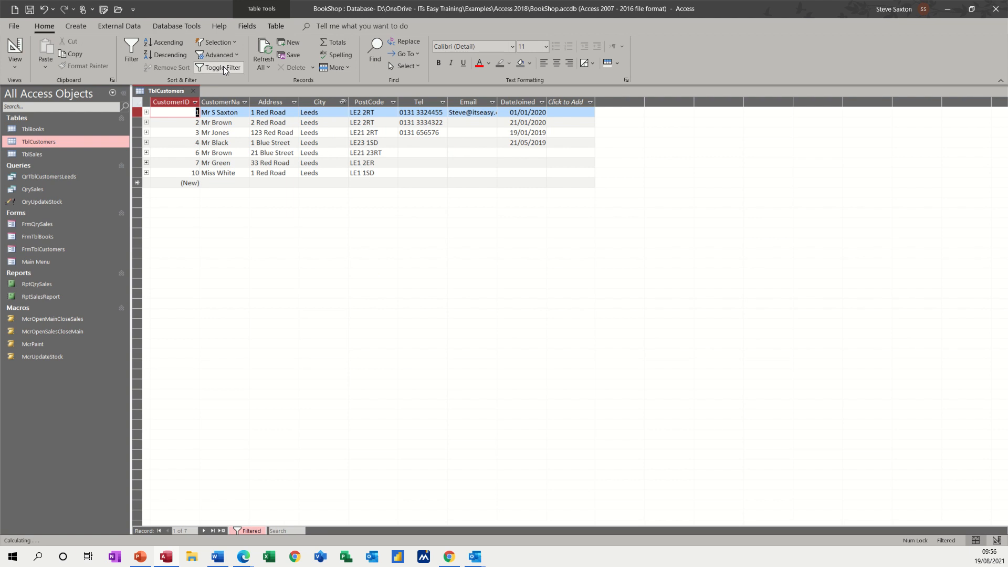
{"action": "left_click", "coordinate": [222, 67]}
{"action": "left_click", "coordinate": [222, 67]}
{"action": "left_click", "coordinate": [223, 68]}
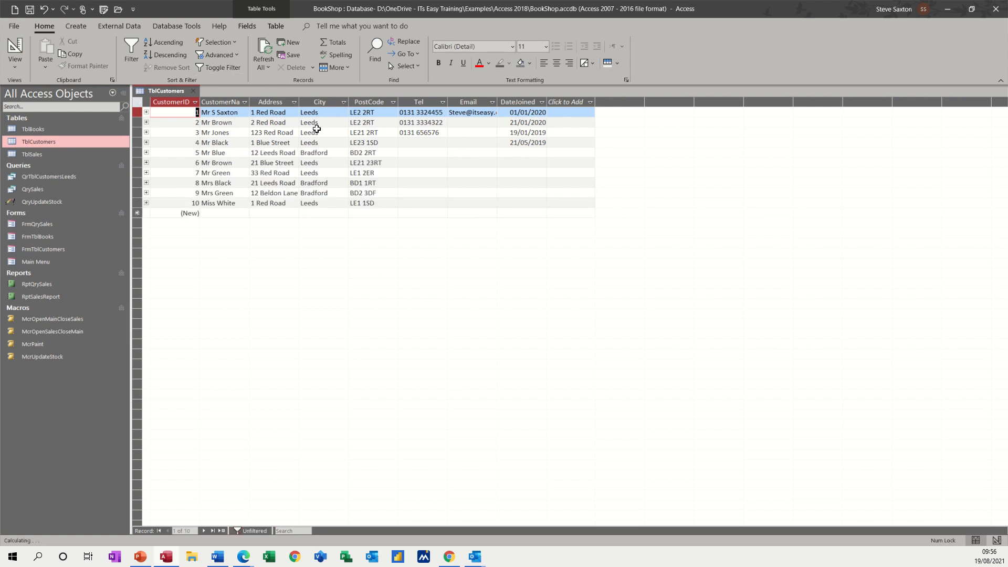
{"action": "left_click", "coordinate": [344, 103]}
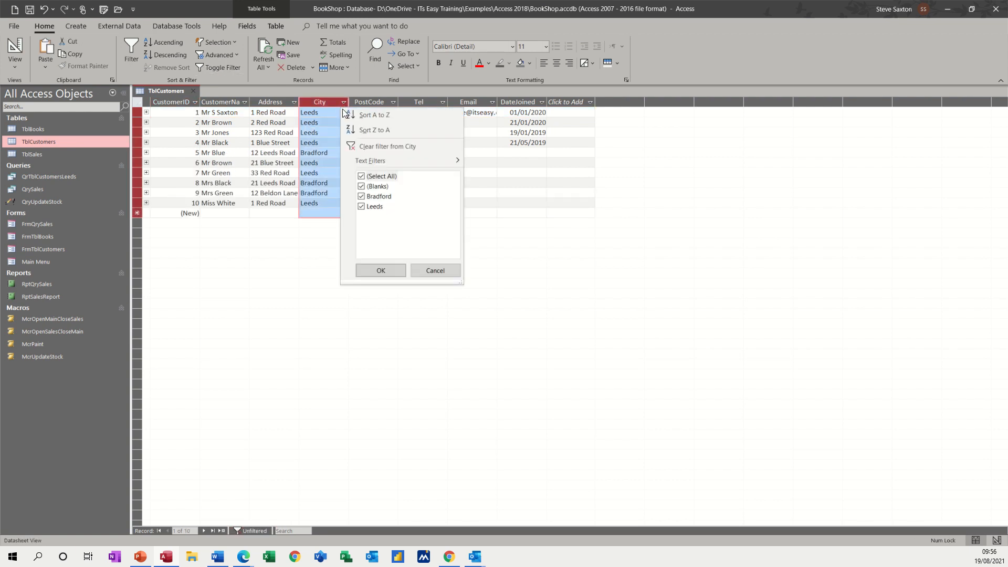
{"action": "left_click", "coordinate": [425, 272]}
{"action": "left_click", "coordinate": [236, 57]}
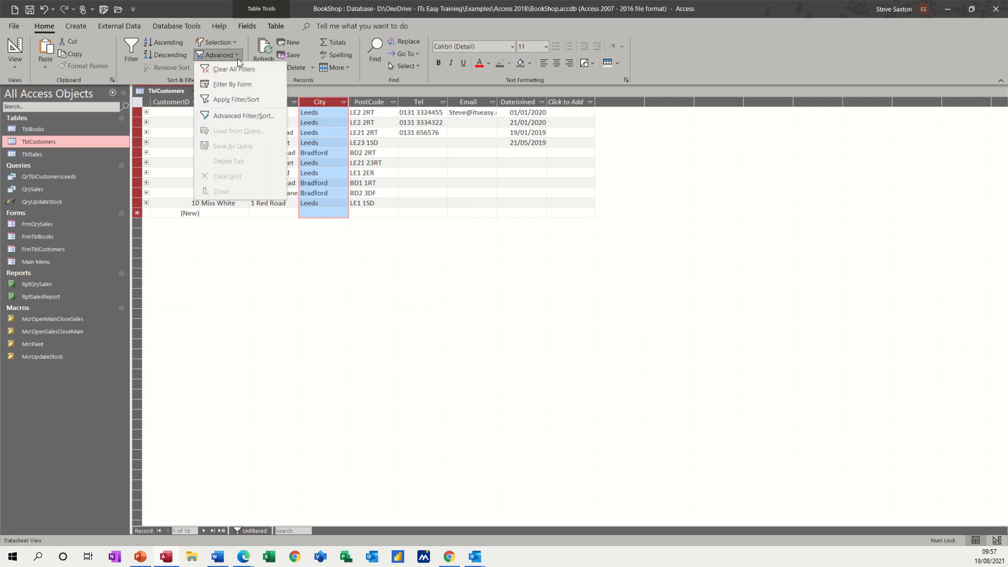
{"action": "left_click", "coordinate": [223, 70]}
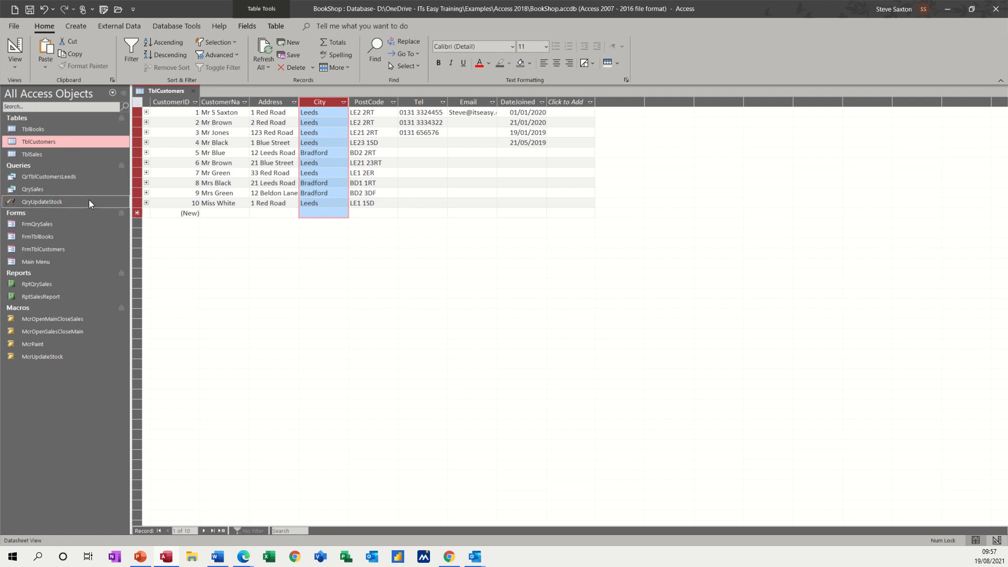
View the QrTblCustomersLeeds results, close the query, and change the fifth customer's City in TblCustomers to Leeds.
{"action": "double_click", "coordinate": [36, 177]}
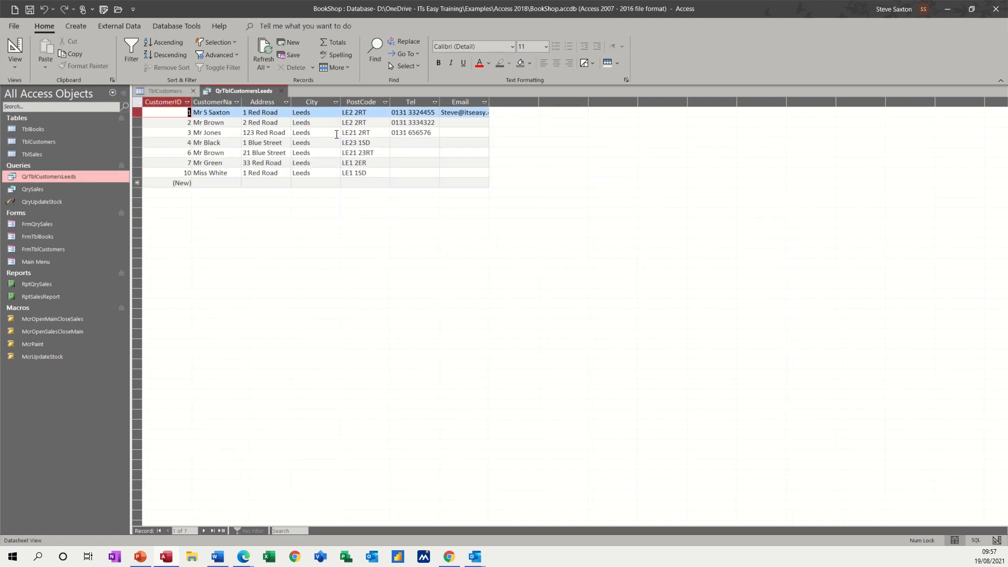
{"action": "left_click", "coordinate": [282, 91]}
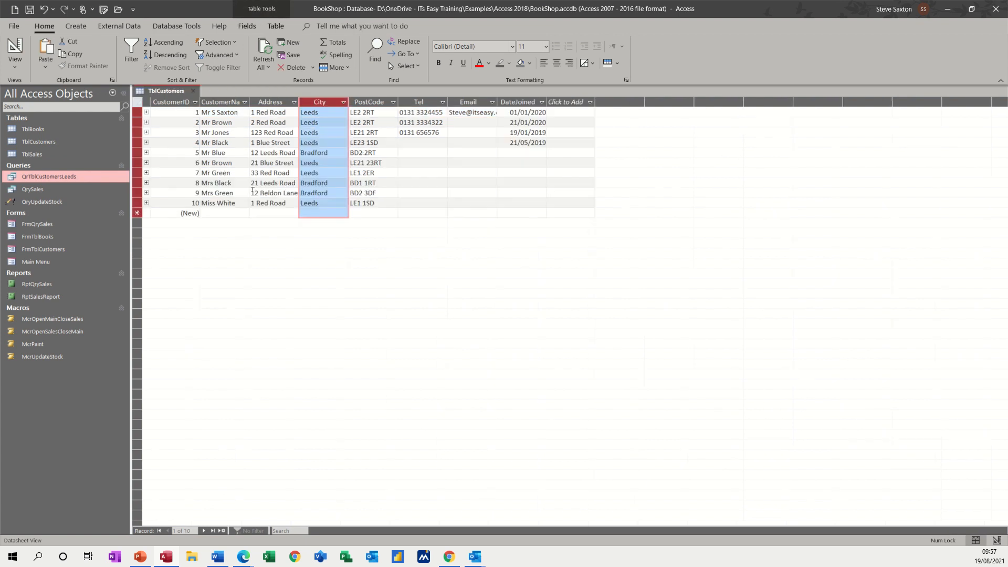
{"action": "left_click", "coordinate": [330, 156]}
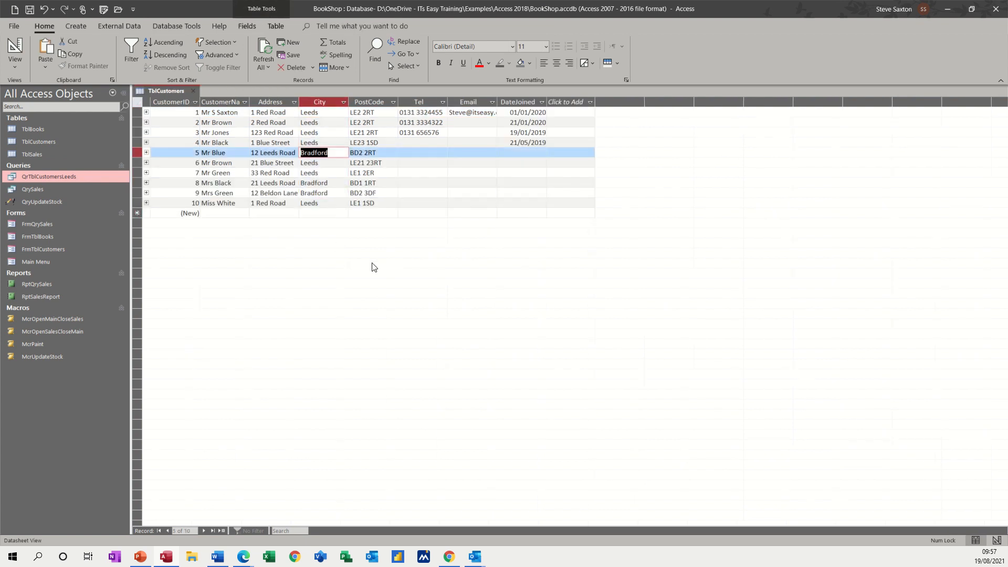
{"action": "type", "text": "Leeds"}
{"action": "left_click", "coordinate": [337, 175]}
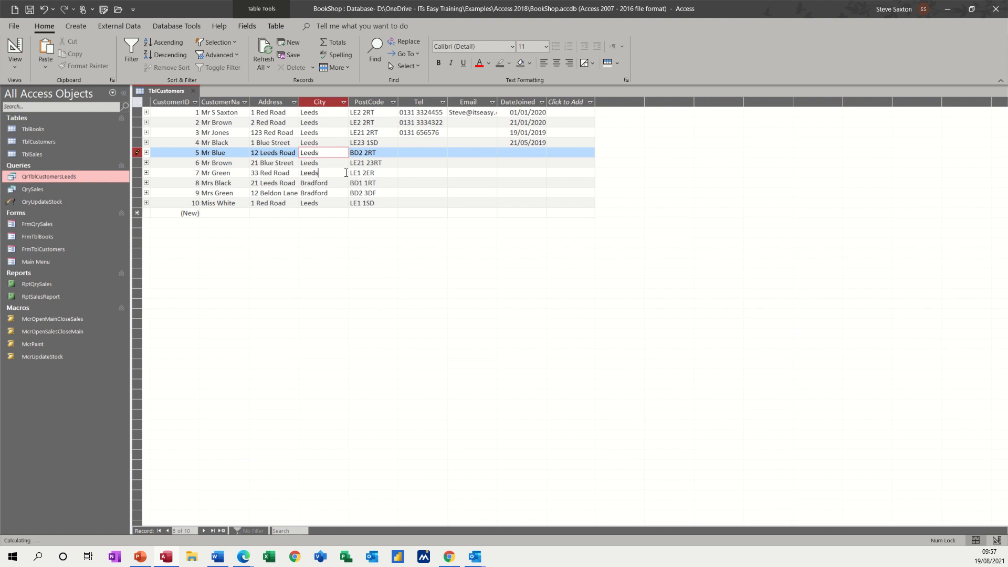
Run QrTblCustomersLeeds again to check its records, then close it and TblCustomers without saving the table's design changes.
{"action": "double_click", "coordinate": [43, 177]}
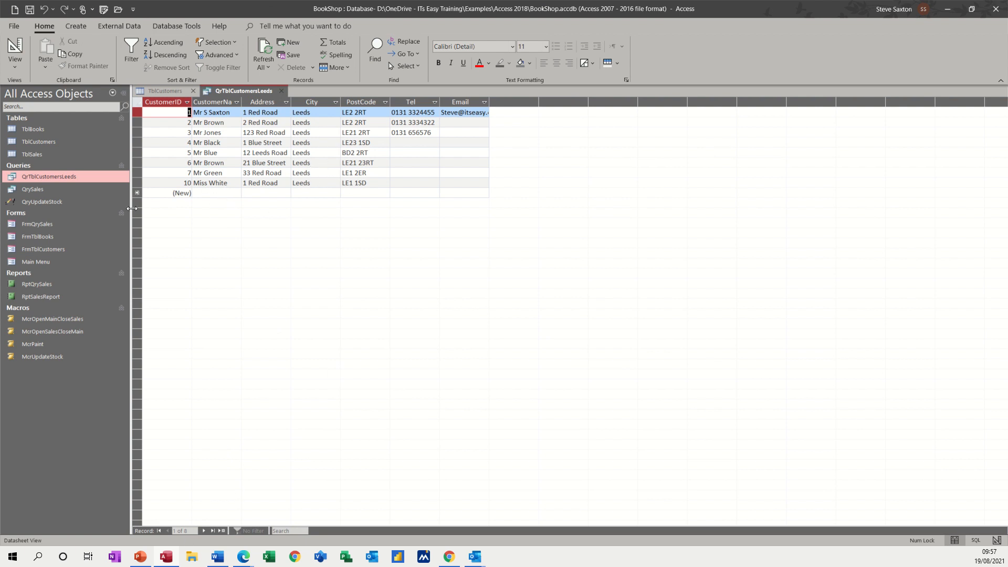
{"action": "left_click", "coordinate": [282, 91]}
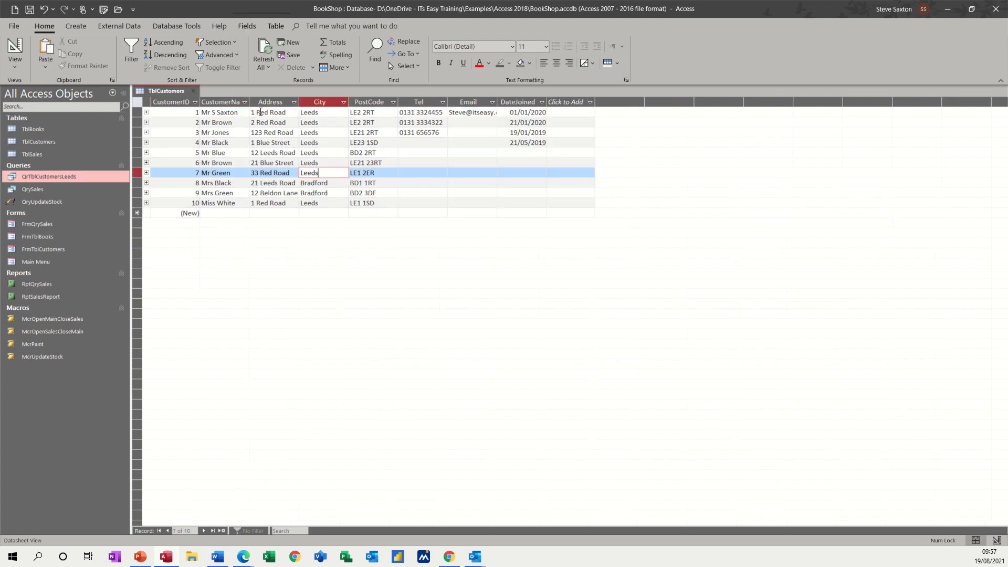
{"action": "left_click", "coordinate": [193, 91]}
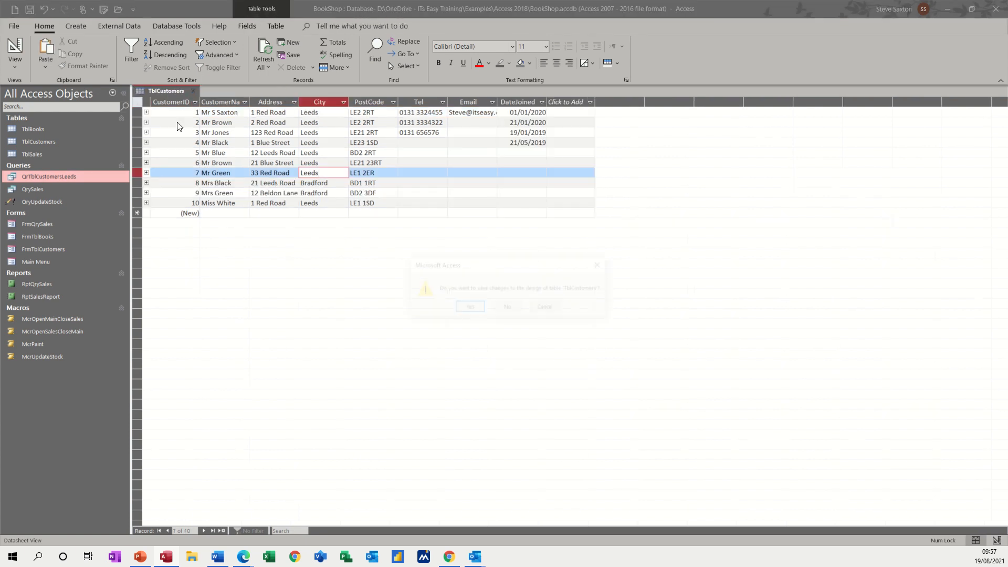
{"action": "left_click", "coordinate": [506, 309]}
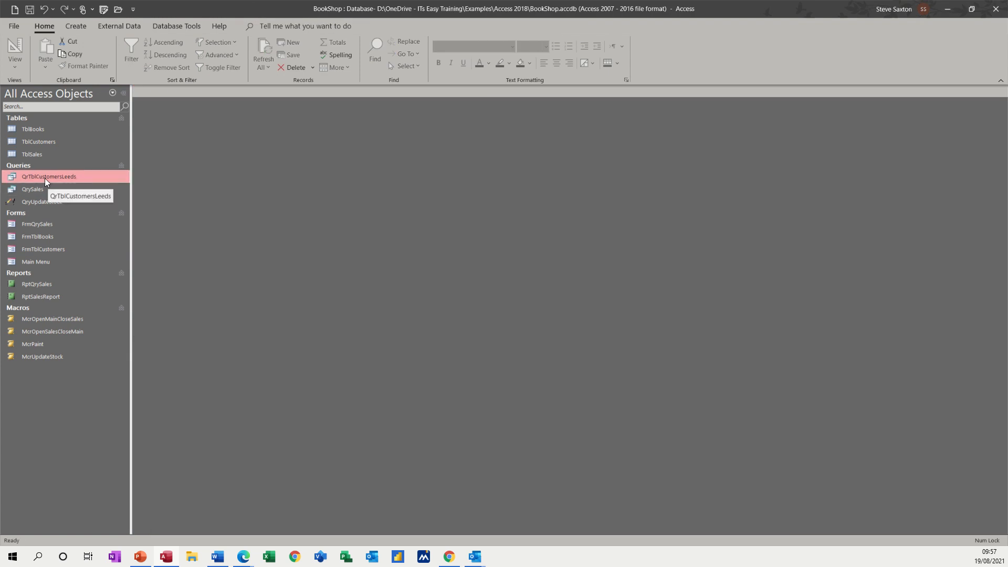
Create a report from the QrTblCustomersLeeds query and save it on closing as RptQrTblCustomersLeeds.
{"action": "left_click", "coordinate": [77, 27]}
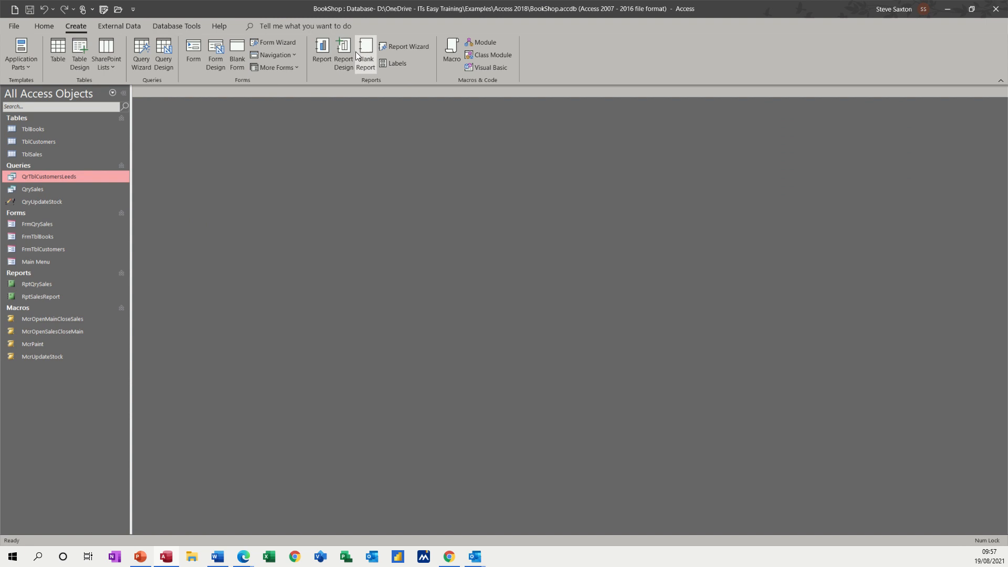
{"action": "left_click", "coordinate": [322, 50]}
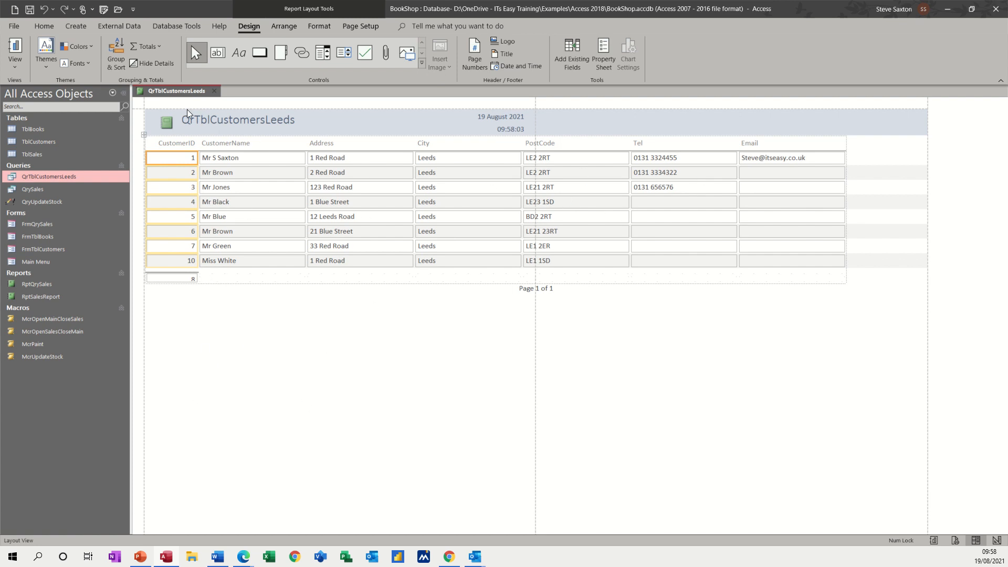
{"action": "left_click", "coordinate": [215, 92]}
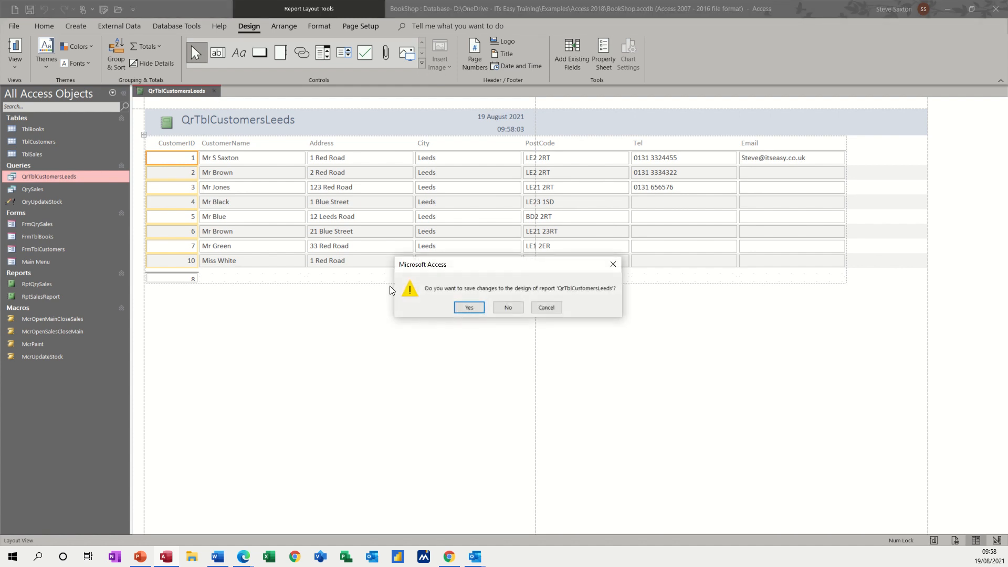
{"action": "left_click", "coordinate": [469, 307]}
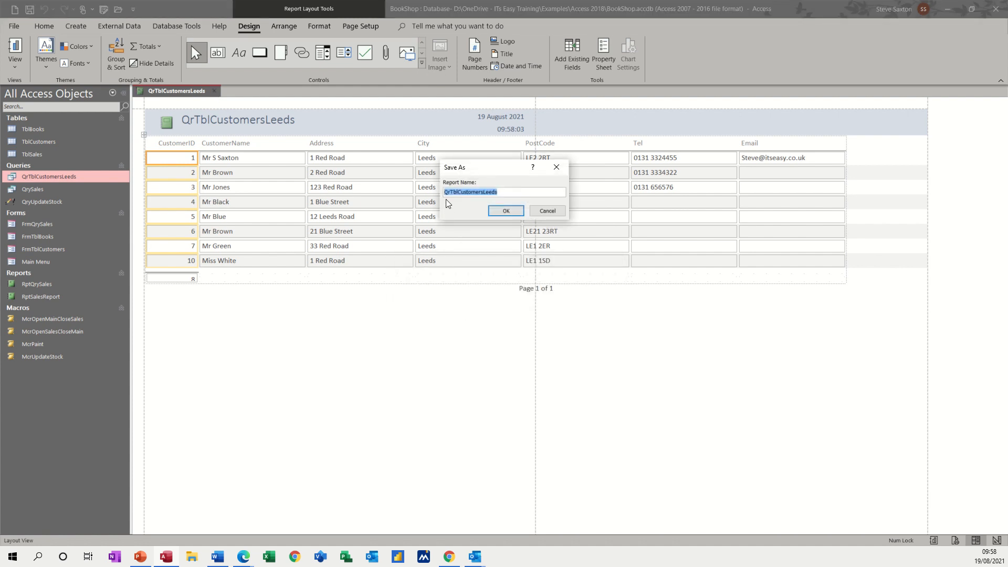
{"action": "left_click", "coordinate": [446, 193]}
{"action": "type", "text": "Rpt"}
{"action": "left_click", "coordinate": [507, 211]}
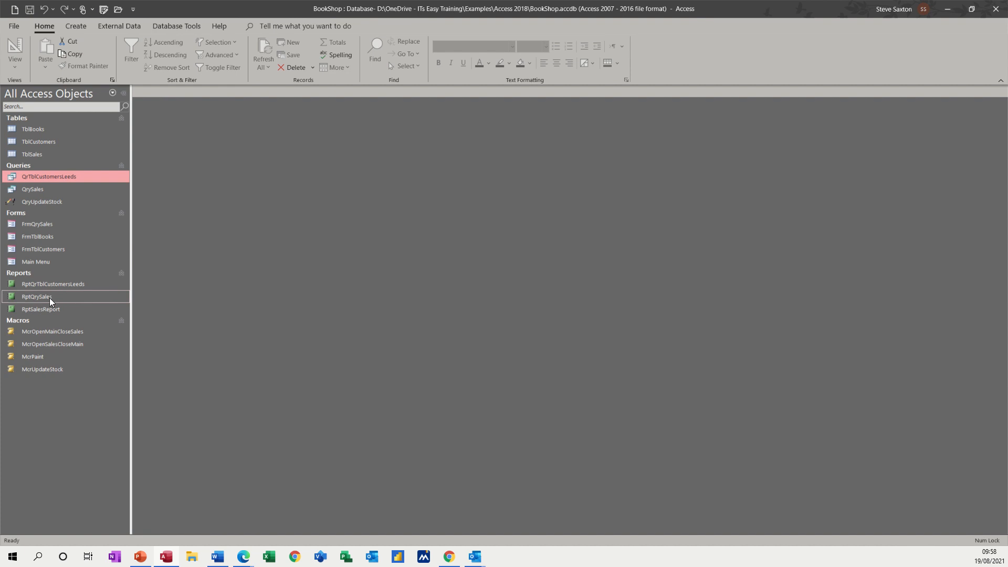
Open the TblCustomers table, view the FrmTblCustomers form briefly and close the form again.
{"action": "double_click", "coordinate": [52, 142]}
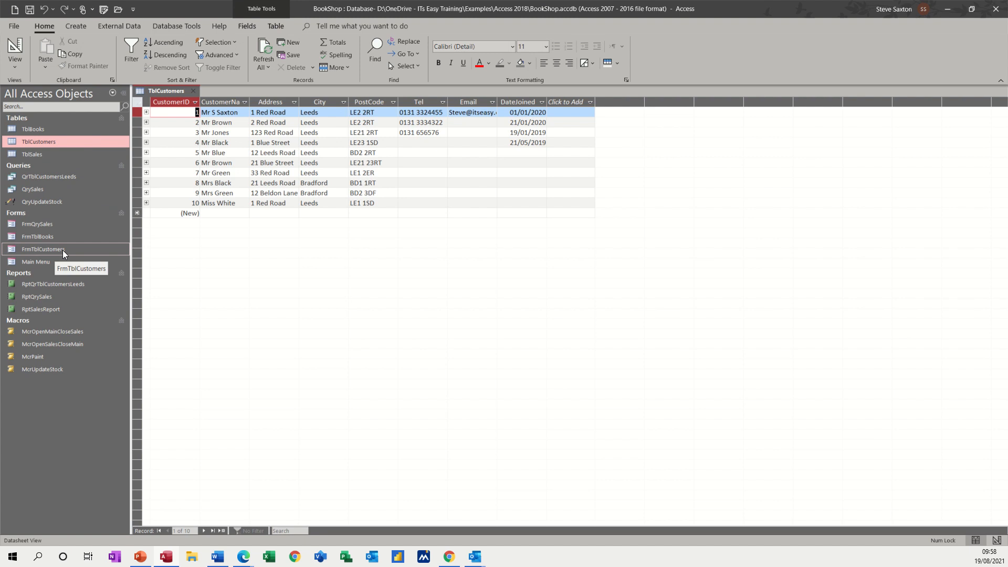
{"action": "double_click", "coordinate": [62, 250]}
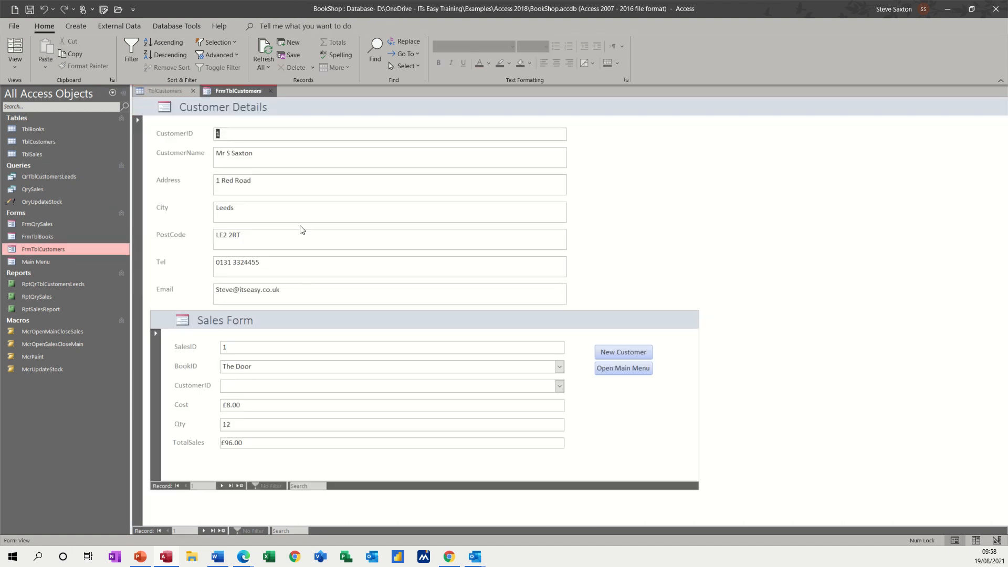
{"action": "left_click", "coordinate": [268, 91]}
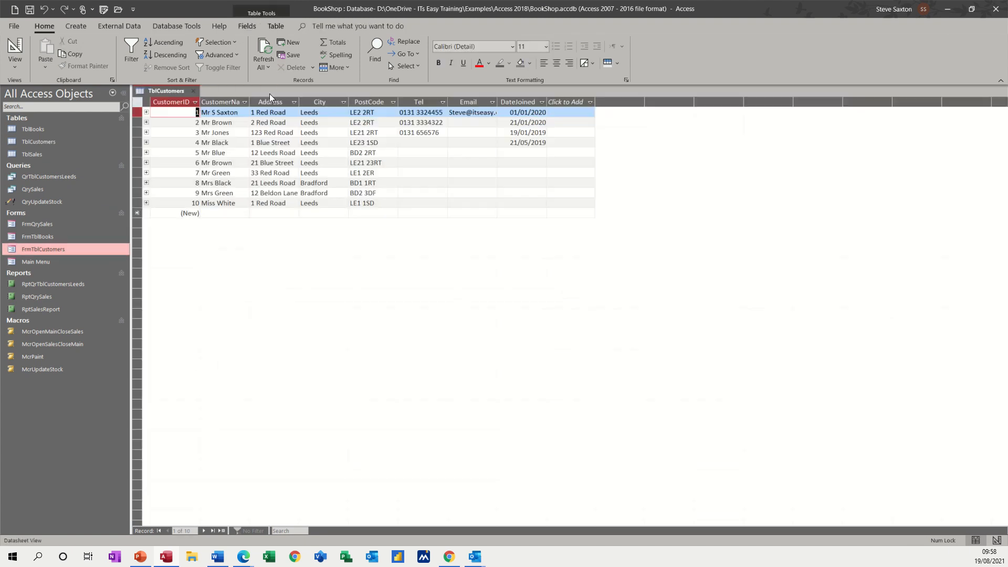
Add a new customer record to TblCustomers with the customer's name, street address and the City Leeds.
{"action": "left_click", "coordinate": [209, 212]}
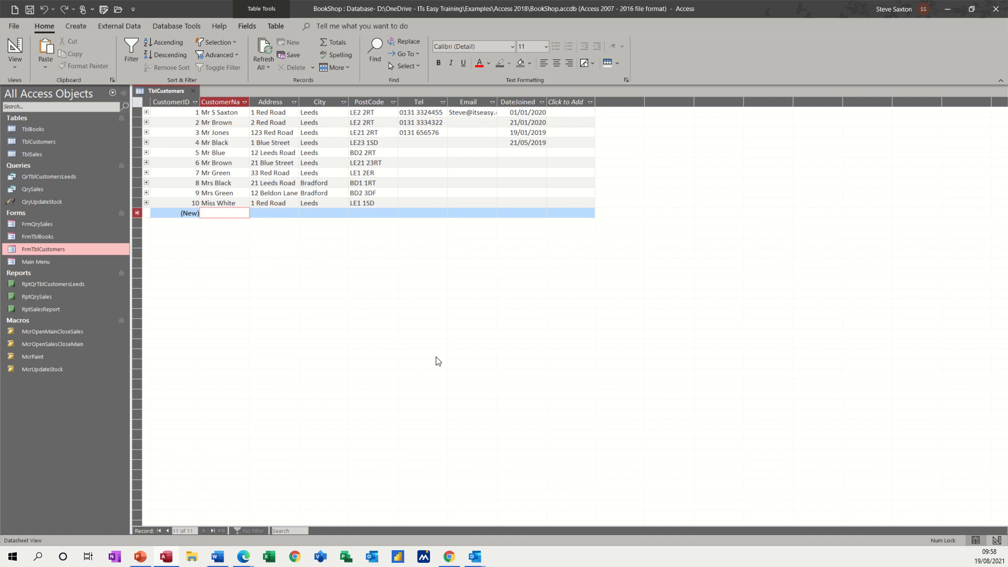
{"action": "type", "text": "Mr"}
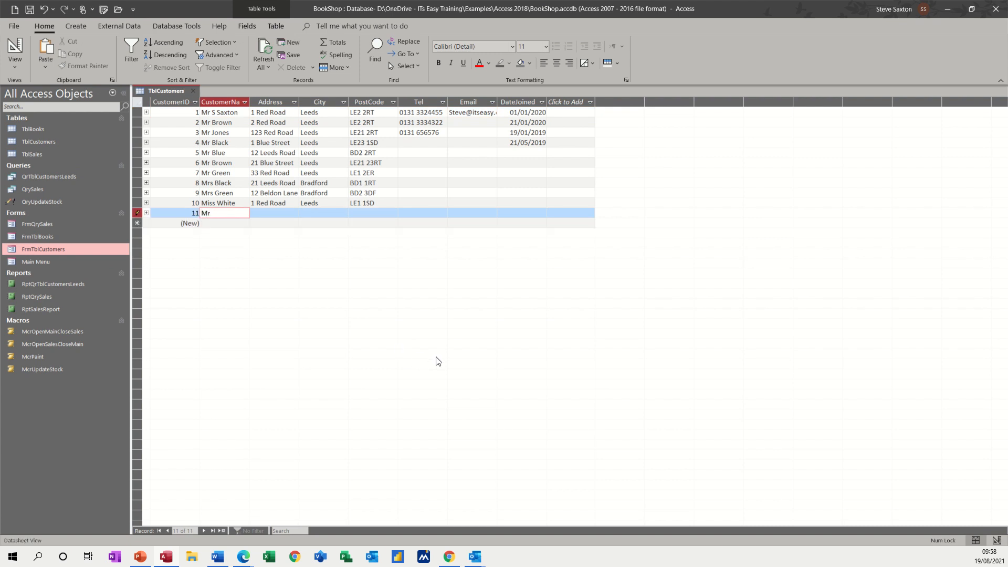
{"action": "type", "text": " Graham"}
{"action": "key", "text": "Tab"}
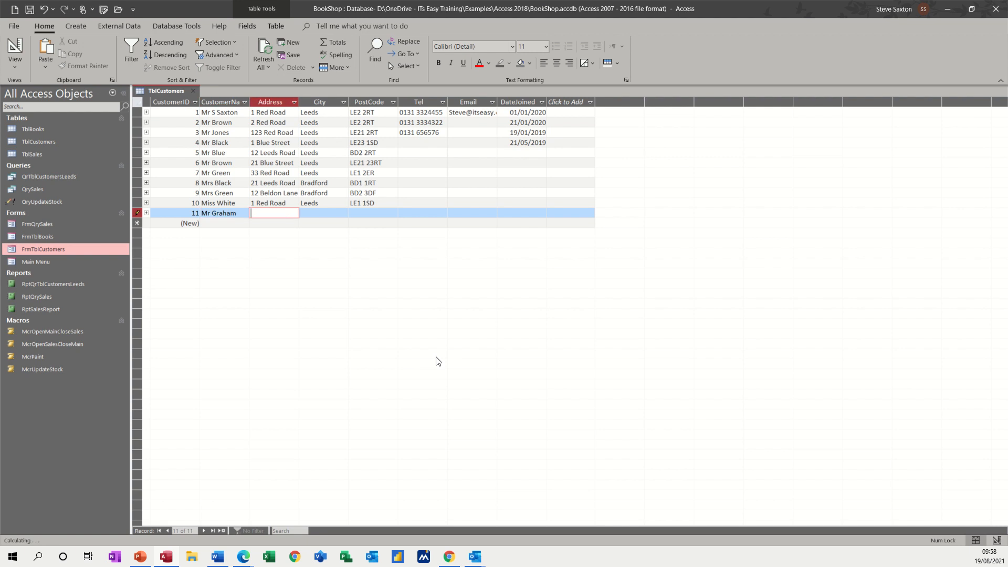
{"action": "type", "text": "1 Red Street"}
{"action": "key", "text": "Tab"}
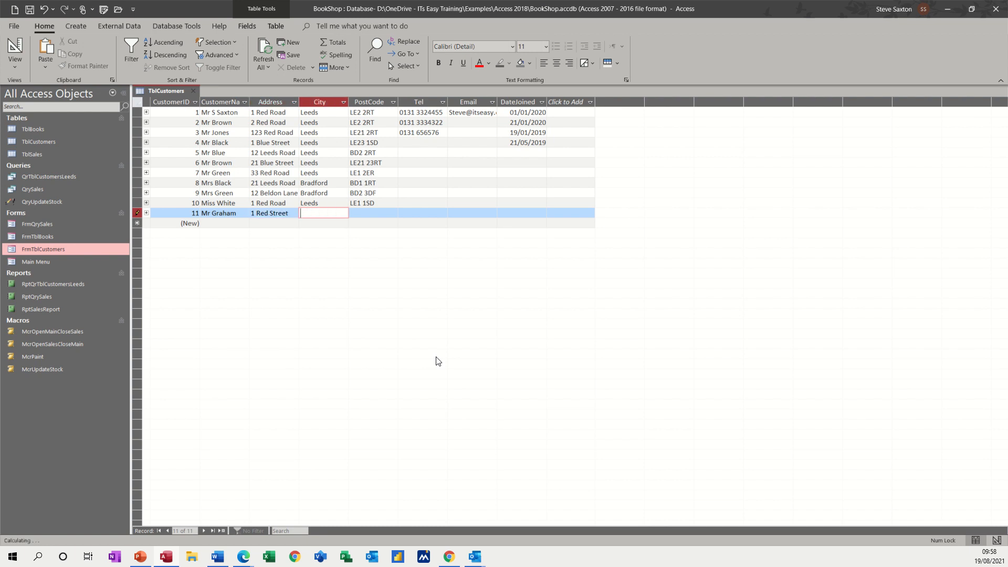
{"action": "type", "text": "Leeds"}
{"action": "key", "text": "Tab"}
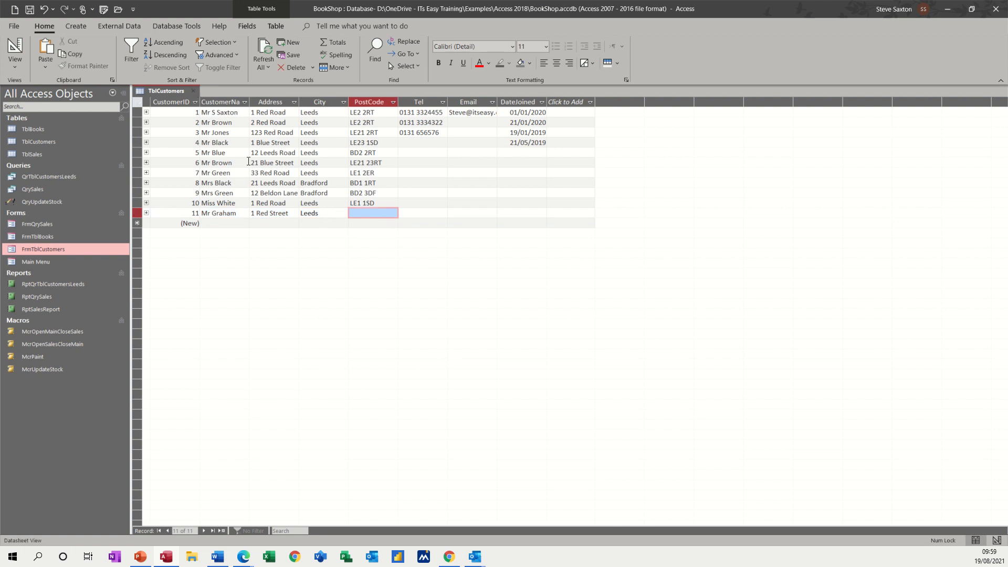
Close TblCustomers and open the RptQrTblCustomersLeeds report to check its customer records.
{"action": "left_click", "coordinate": [194, 90]}
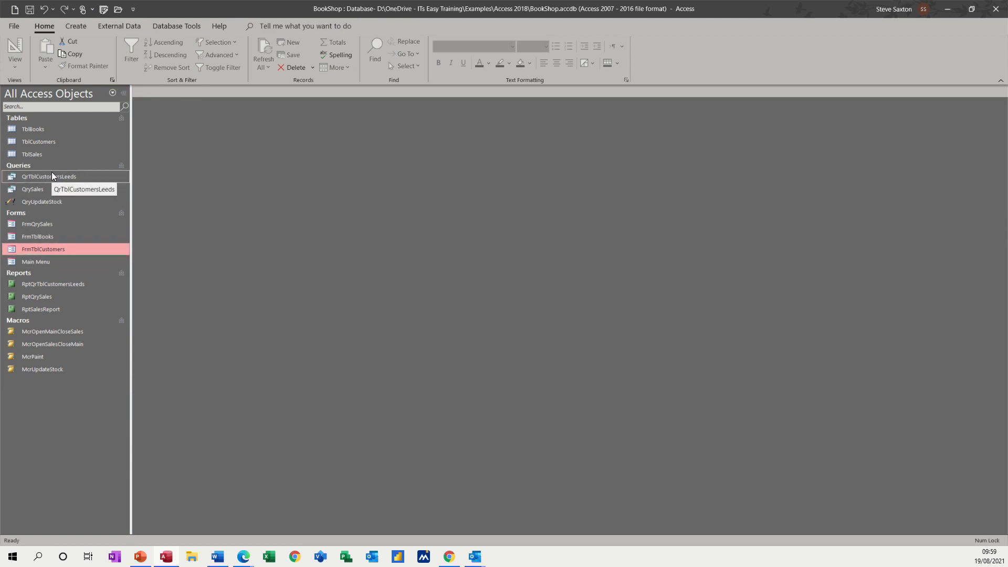
{"action": "double_click", "coordinate": [44, 284]}
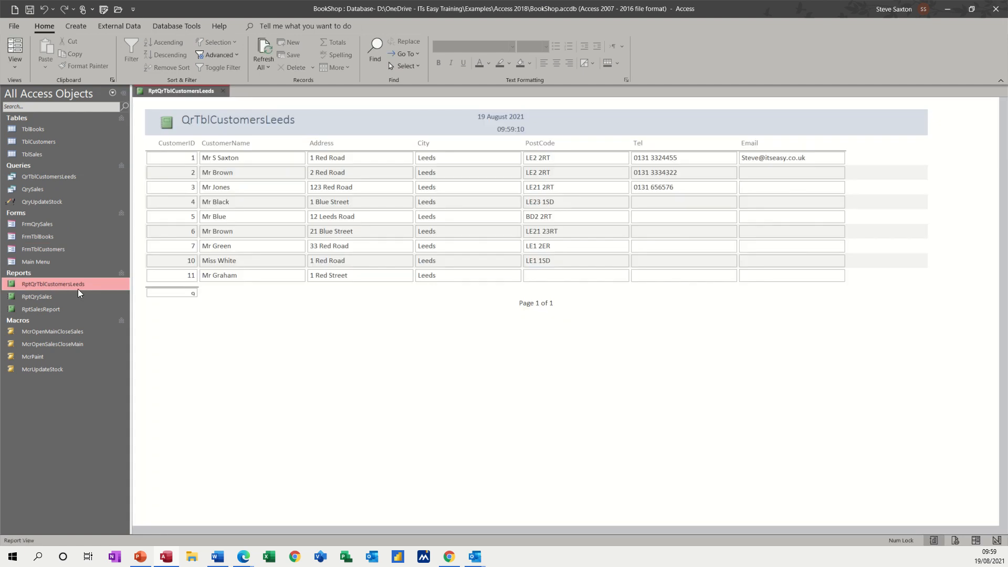